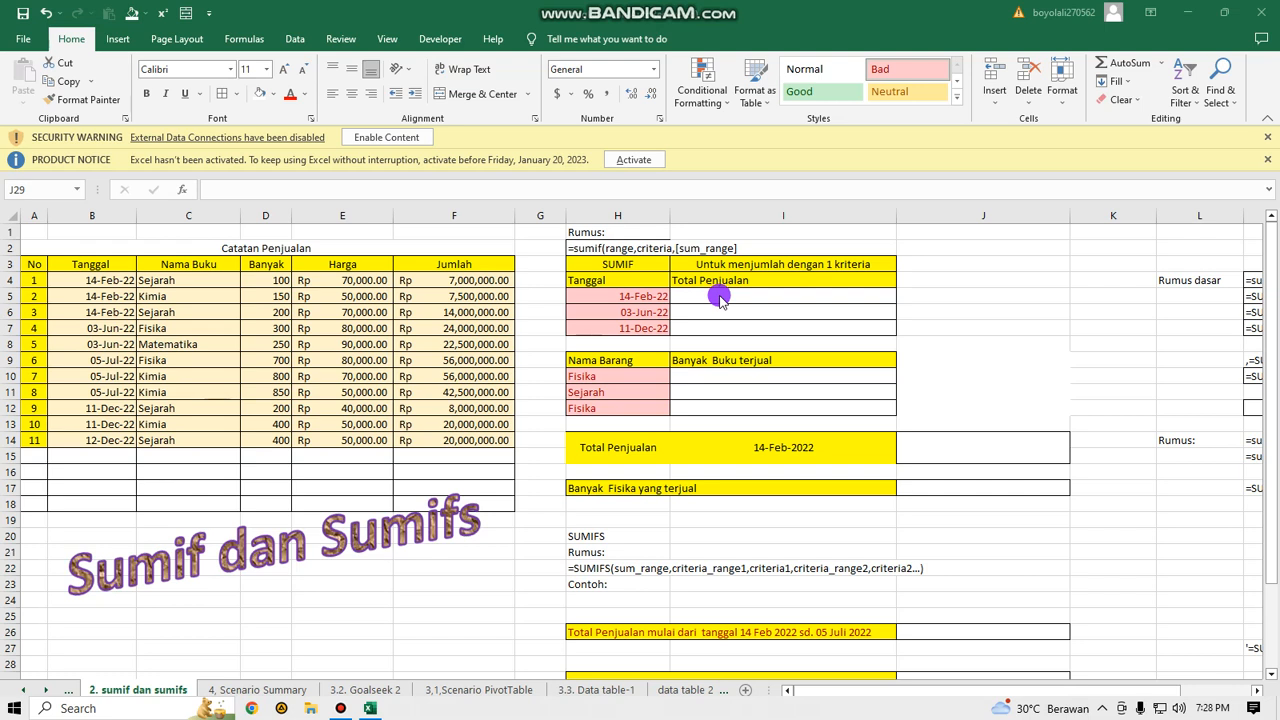
Calculate Total Penjualan for 14-Feb-22 in I5 with =SUMIF(B4:B14,H5,F4:F14) and copy the formula down to I7.
left_click(719, 297)
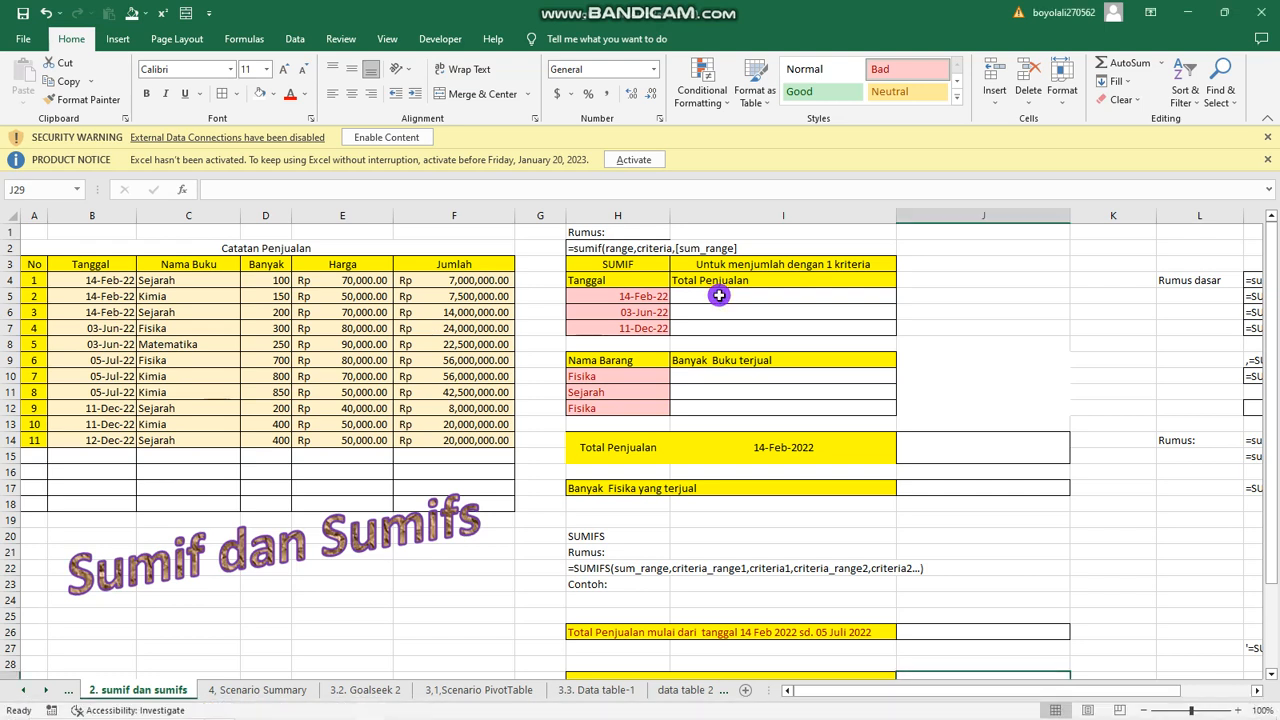
left_click(718, 298)
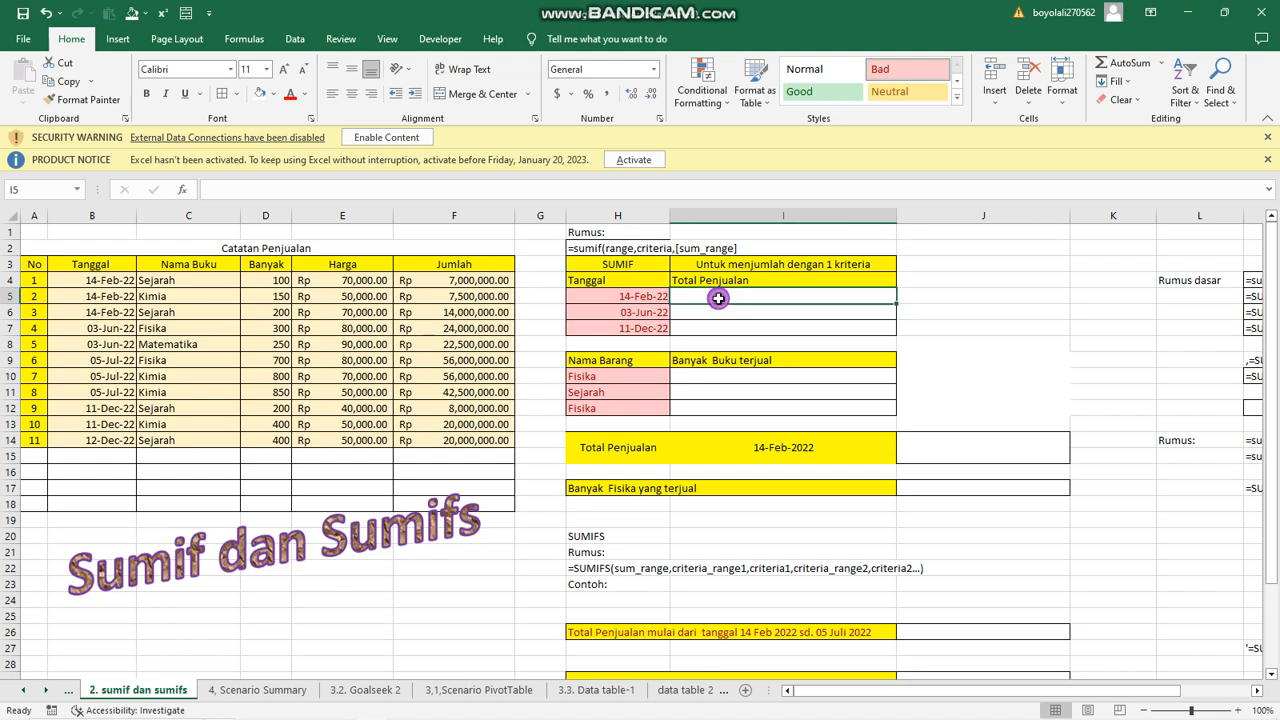
type("=sumi")
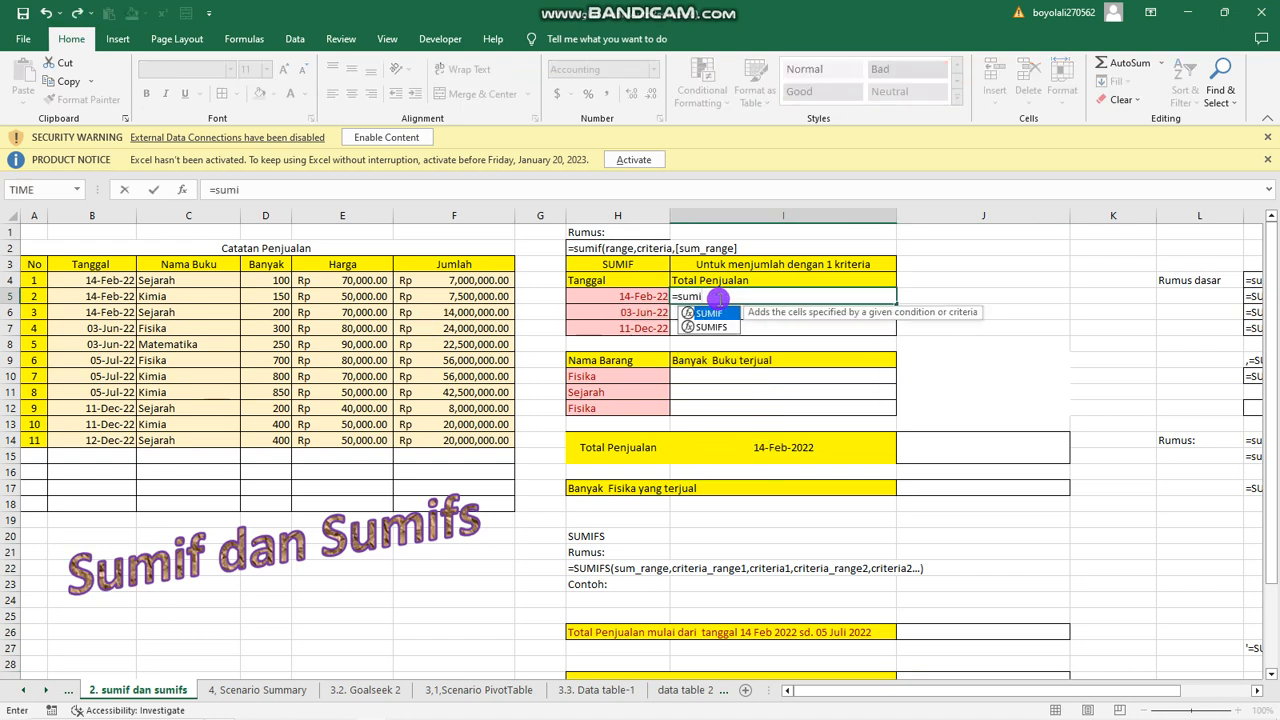
type("f(")
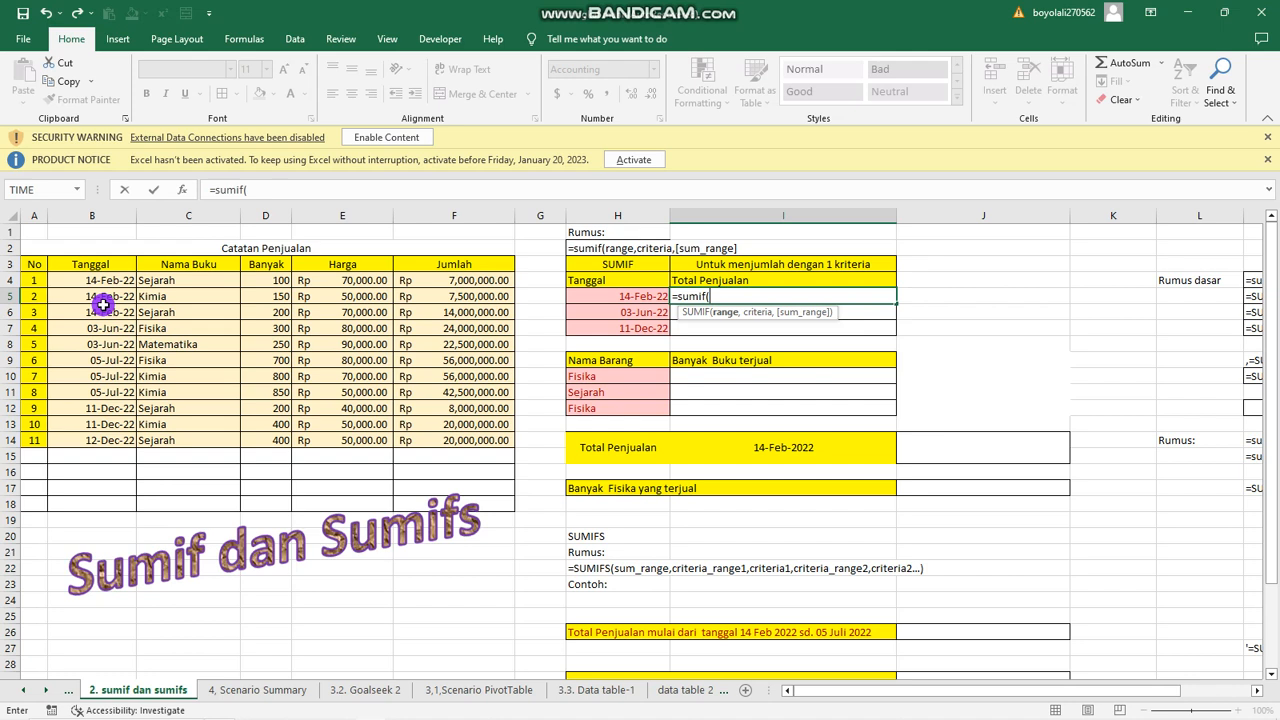
left_click_drag(105, 279, 92, 436)
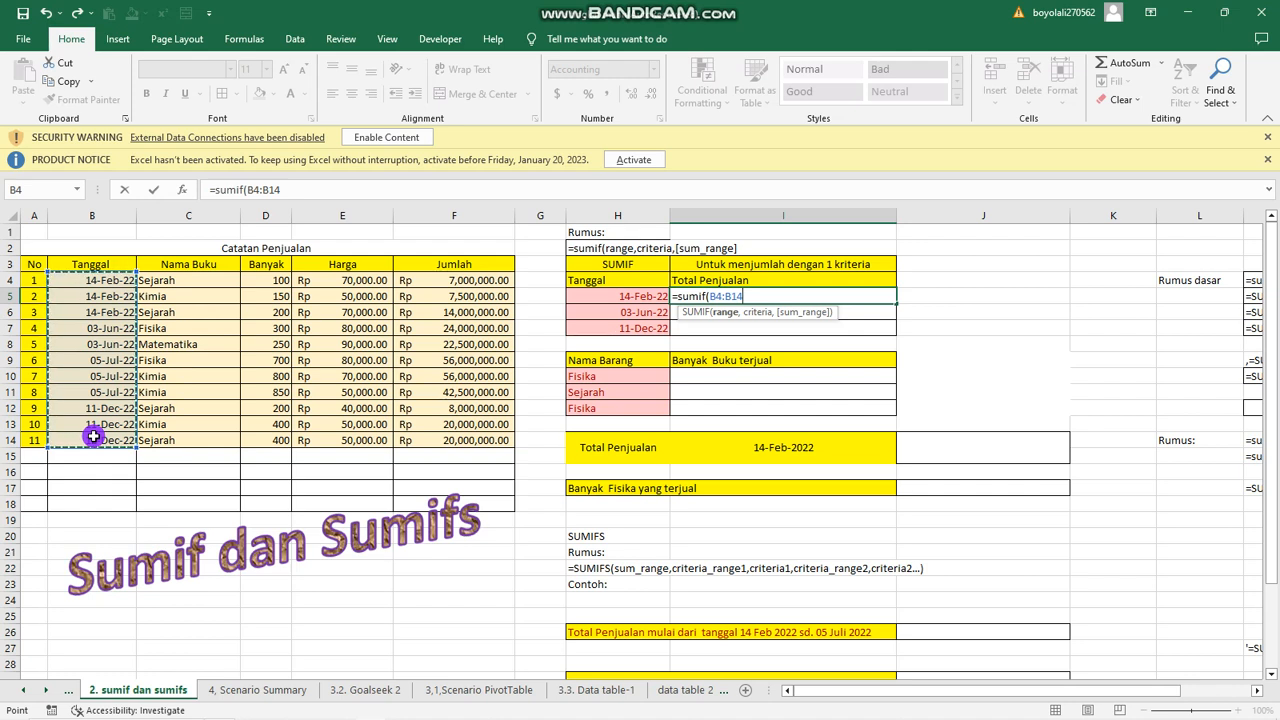
type(",")
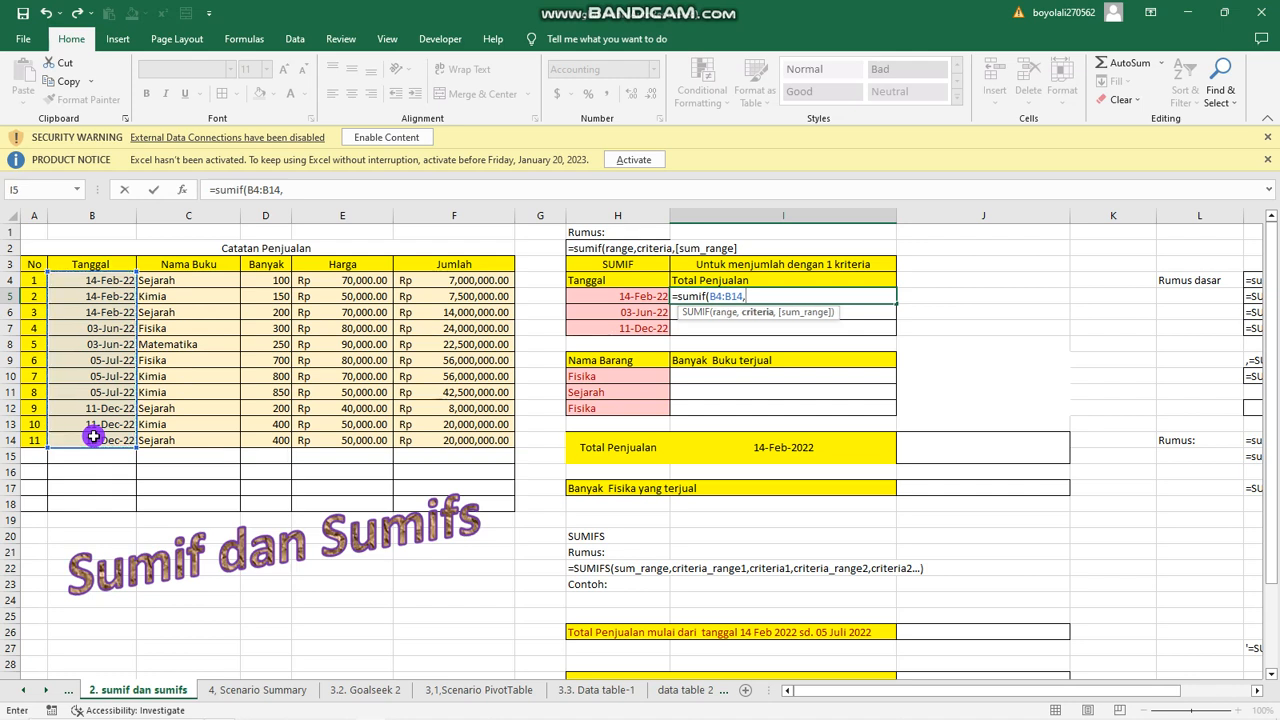
left_click(637, 297)
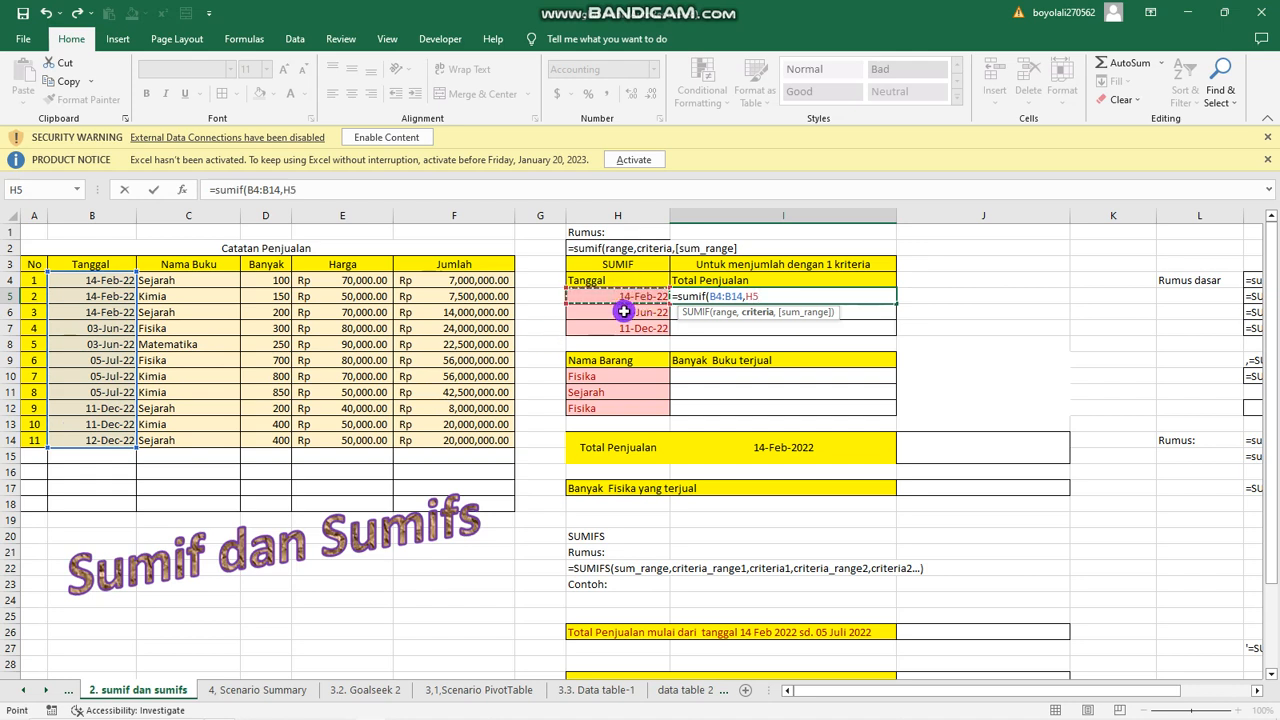
type(",")
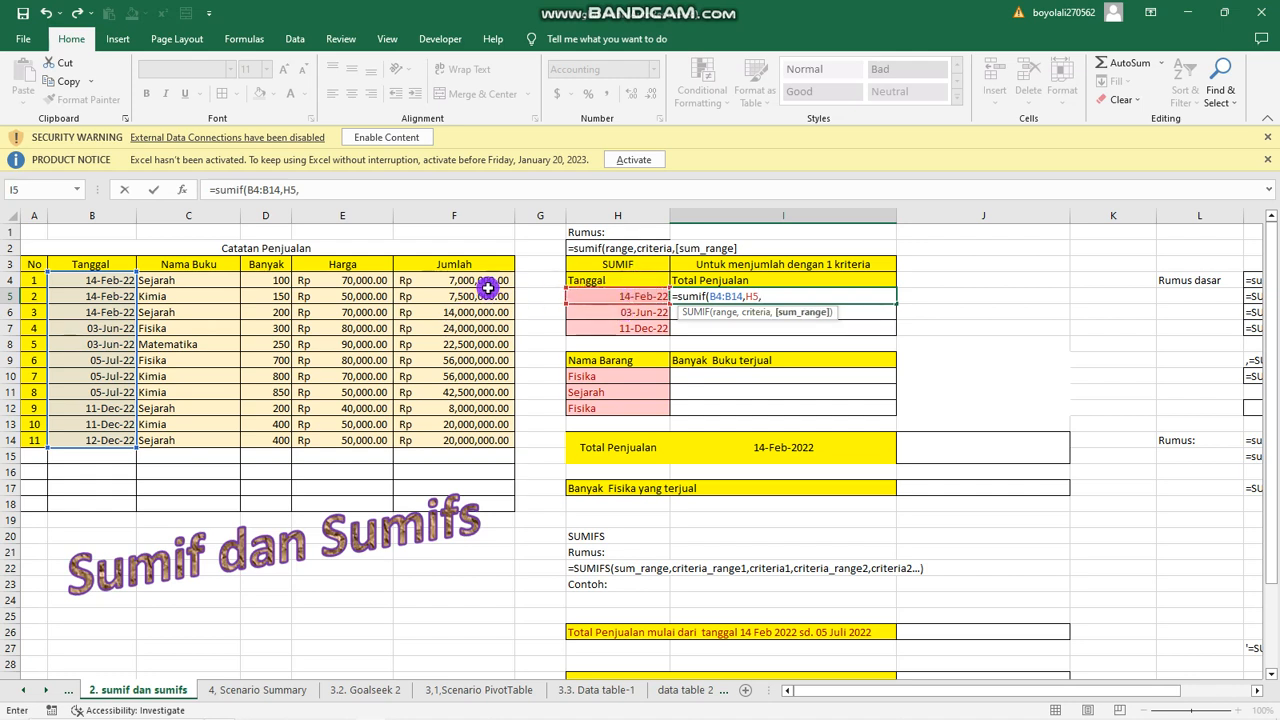
left_click_drag(486, 283, 490, 440)
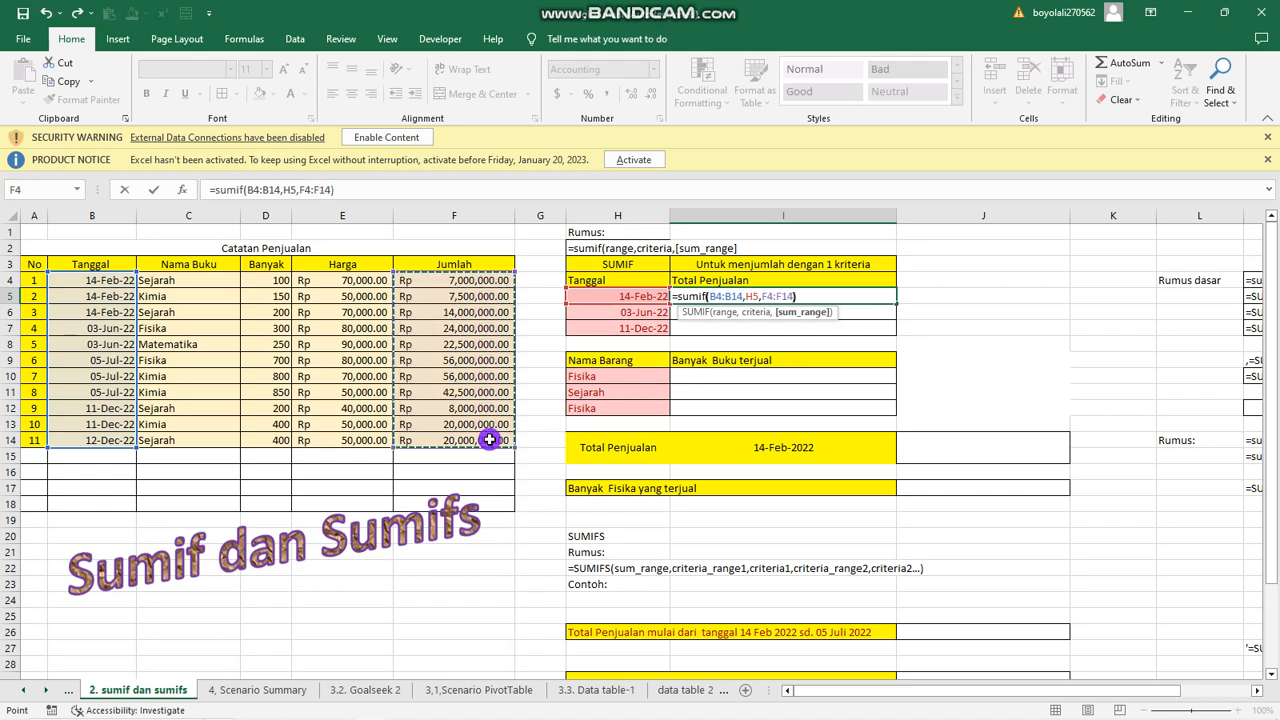
key("ctrl+Return")
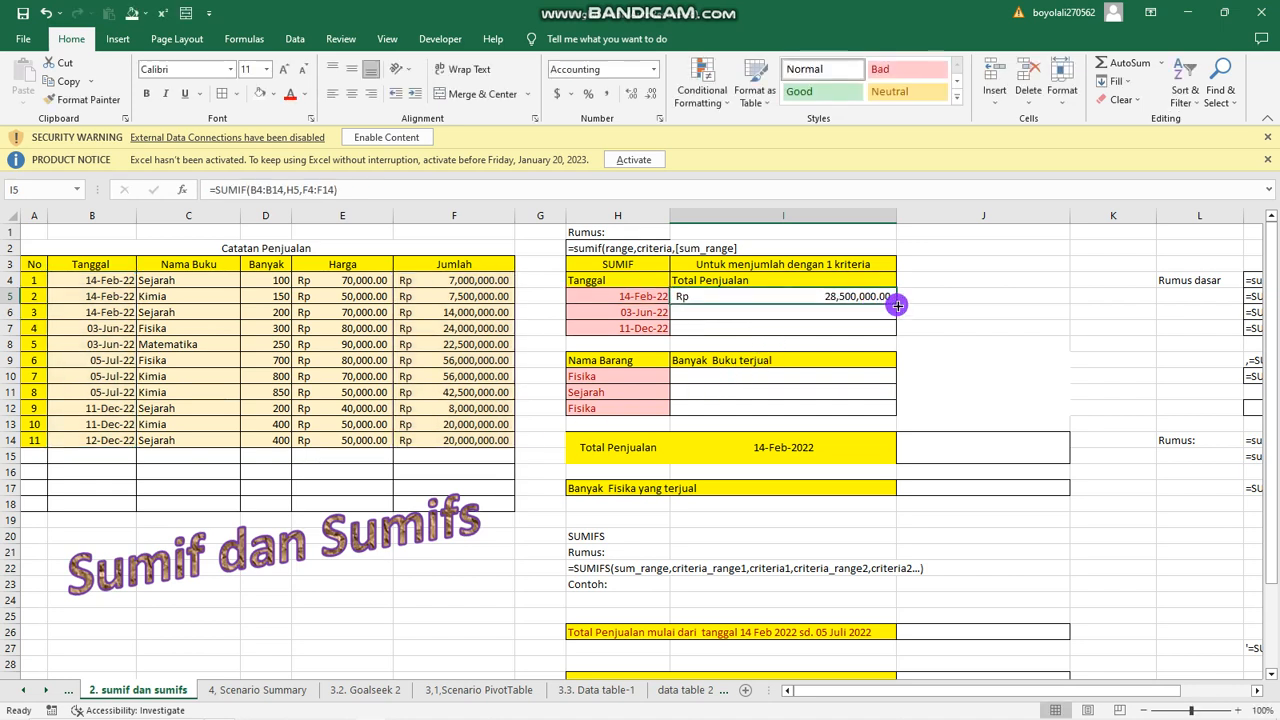
left_click_drag(897, 304, 895, 333)
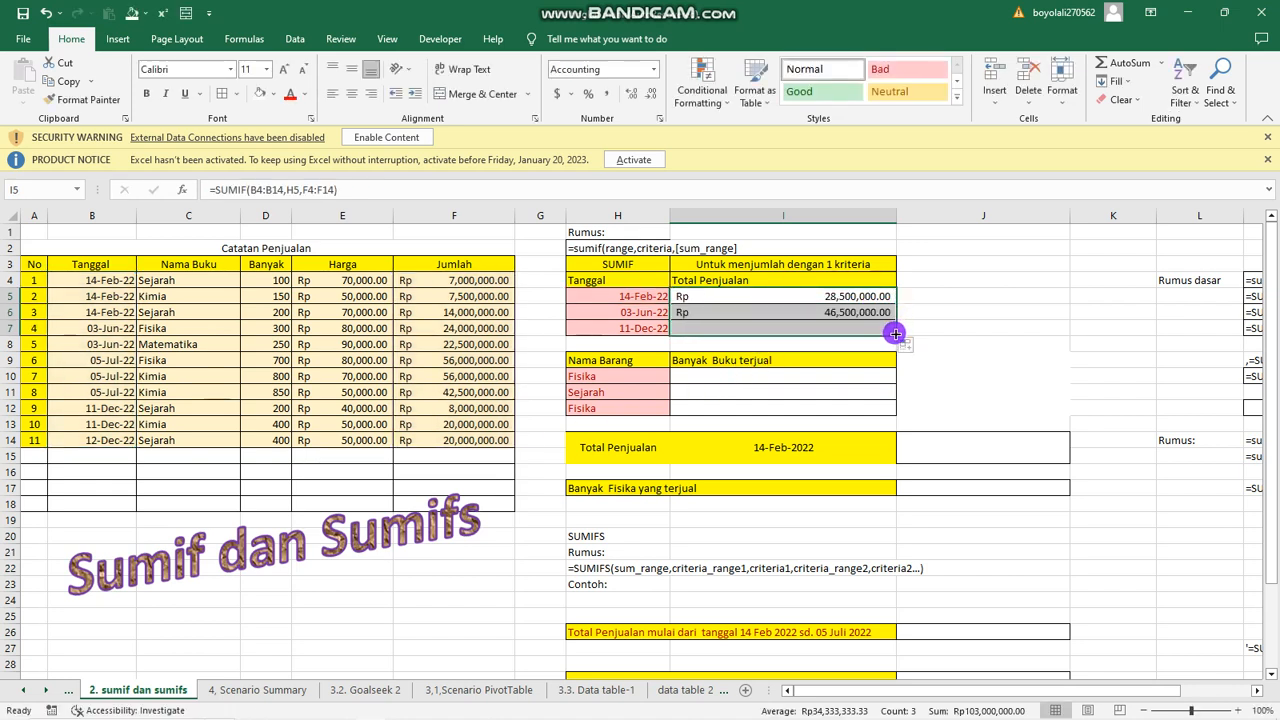
Change the third Nama Barang entry in cell H12 to Kimia.
left_click(737, 376)
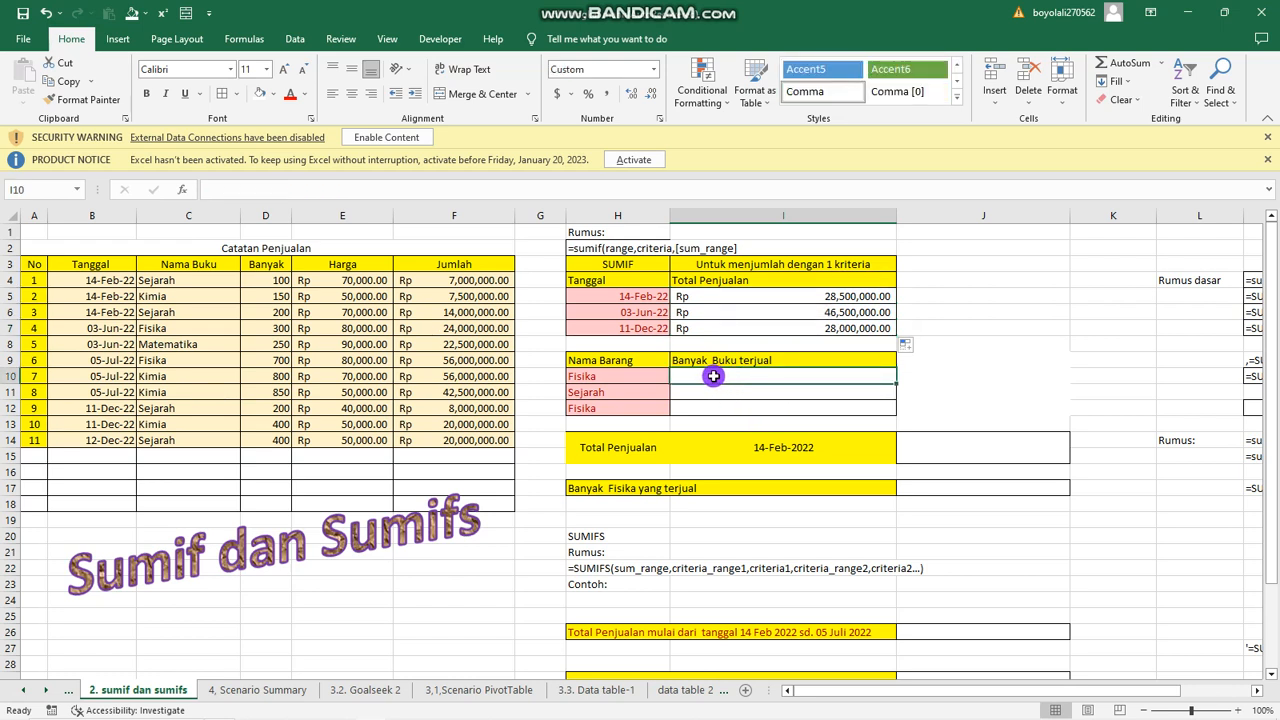
left_click(617, 413)
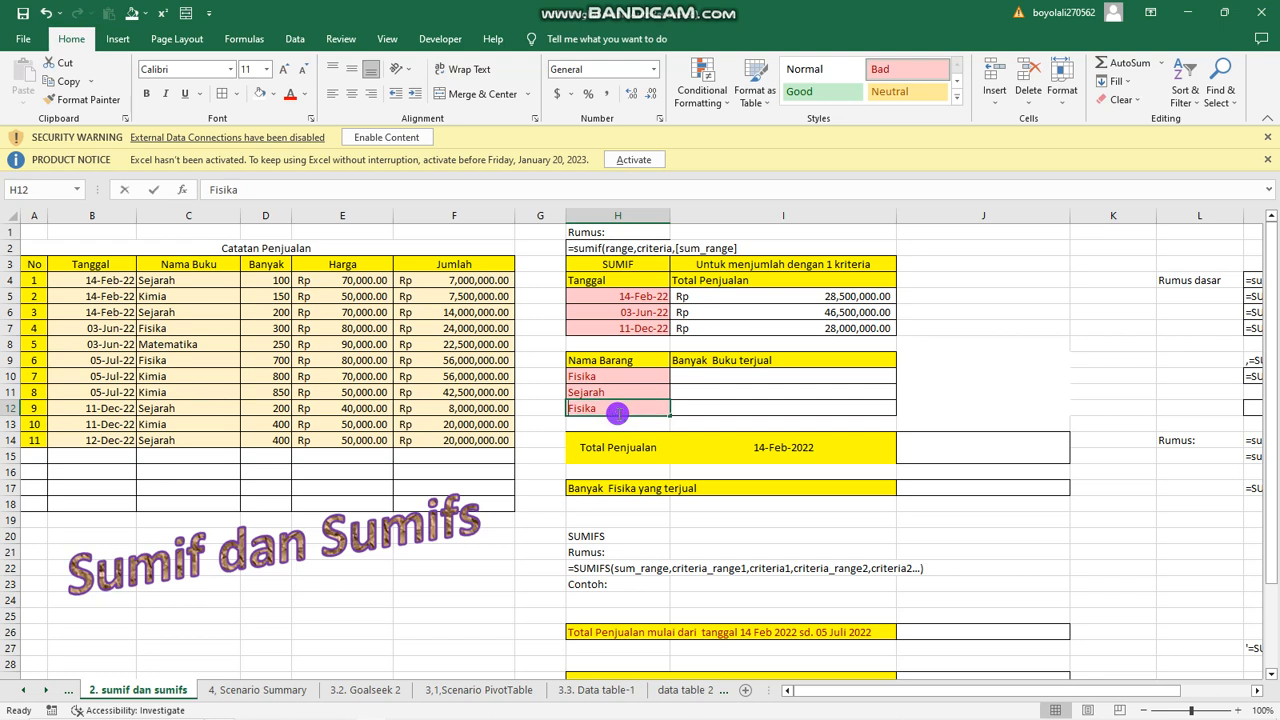
type("Kimi")
key("Return")
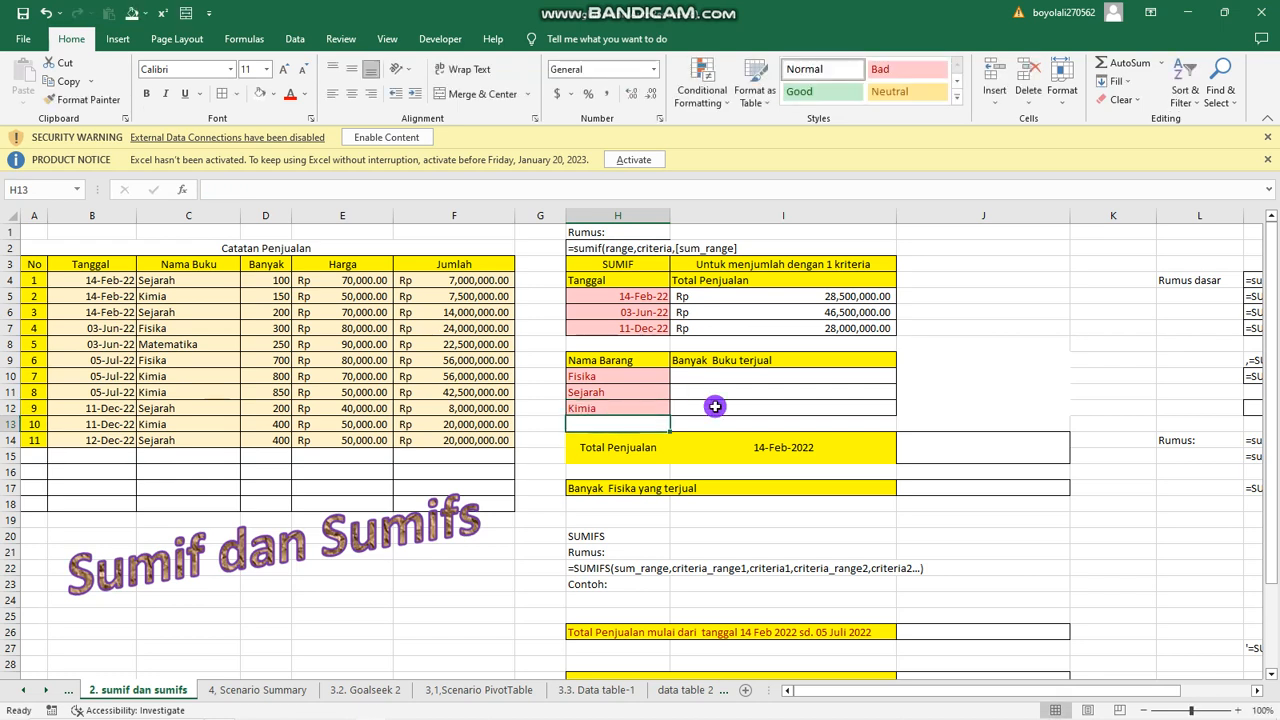
Calculate the number of Fisika books sold in cell I10 with =SUMIF(C4:C14,H10,D4:D14).
left_click(724, 374)
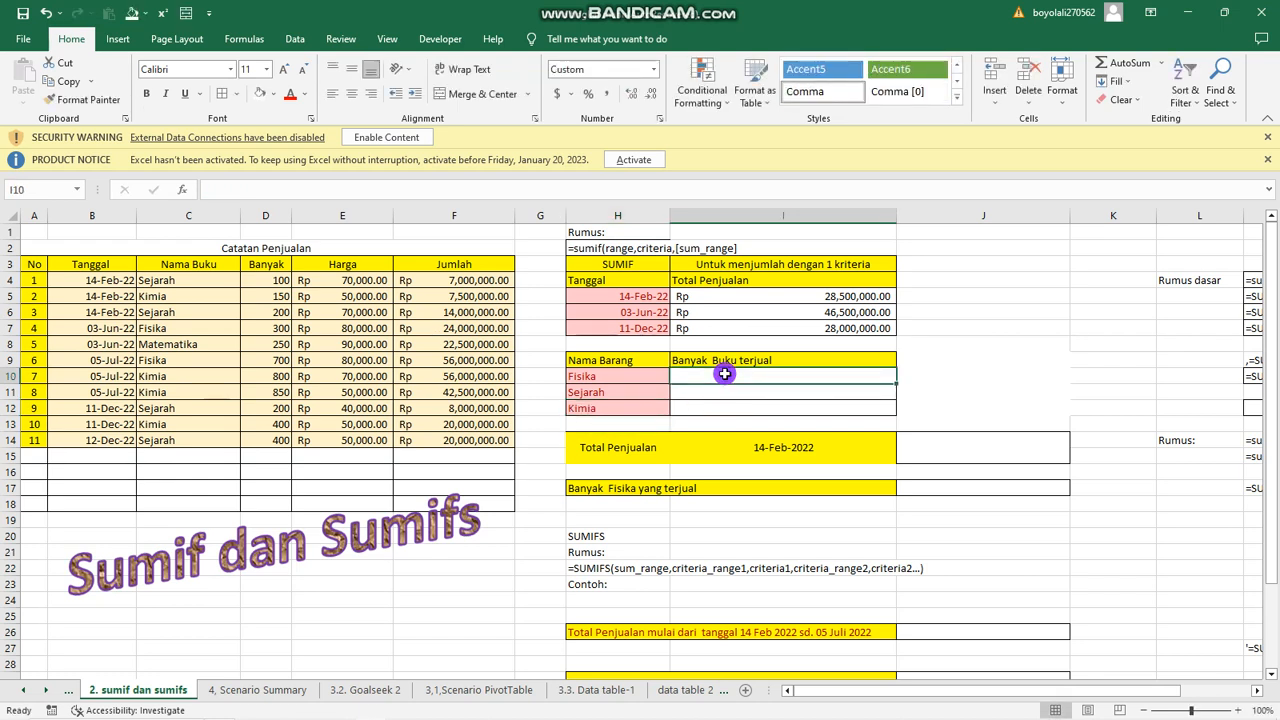
type("=")
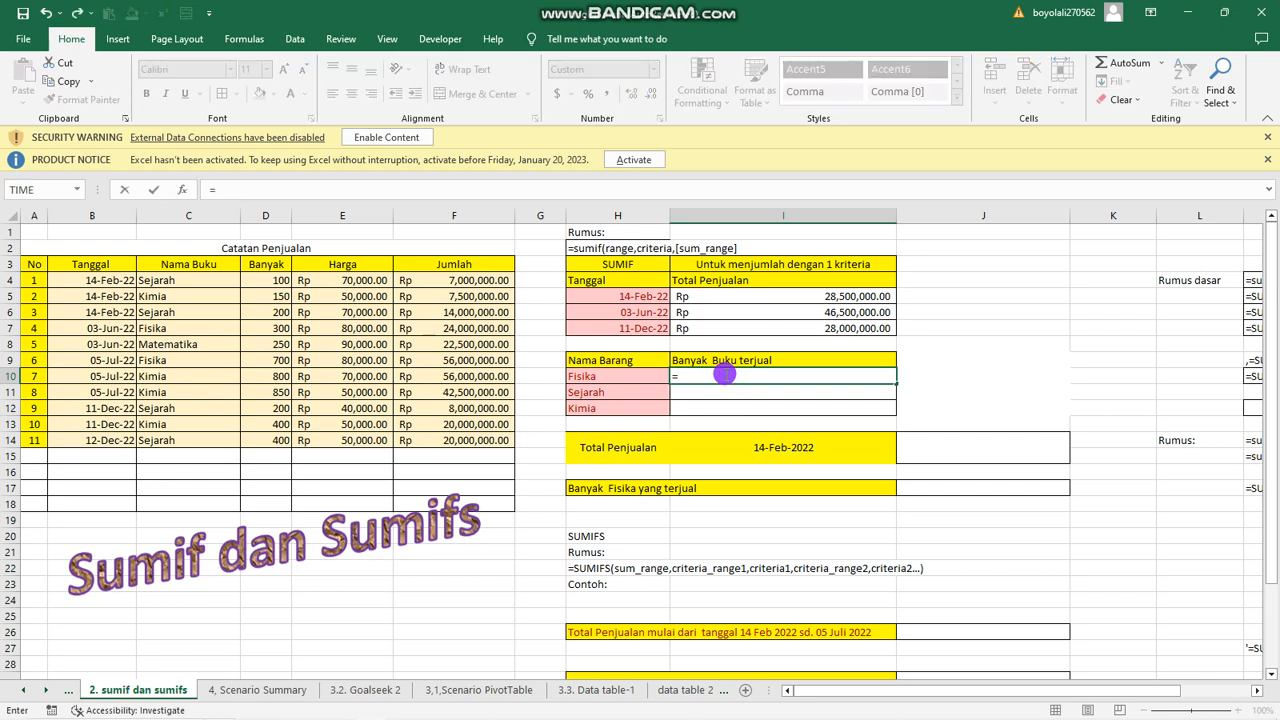
type("sumif(")
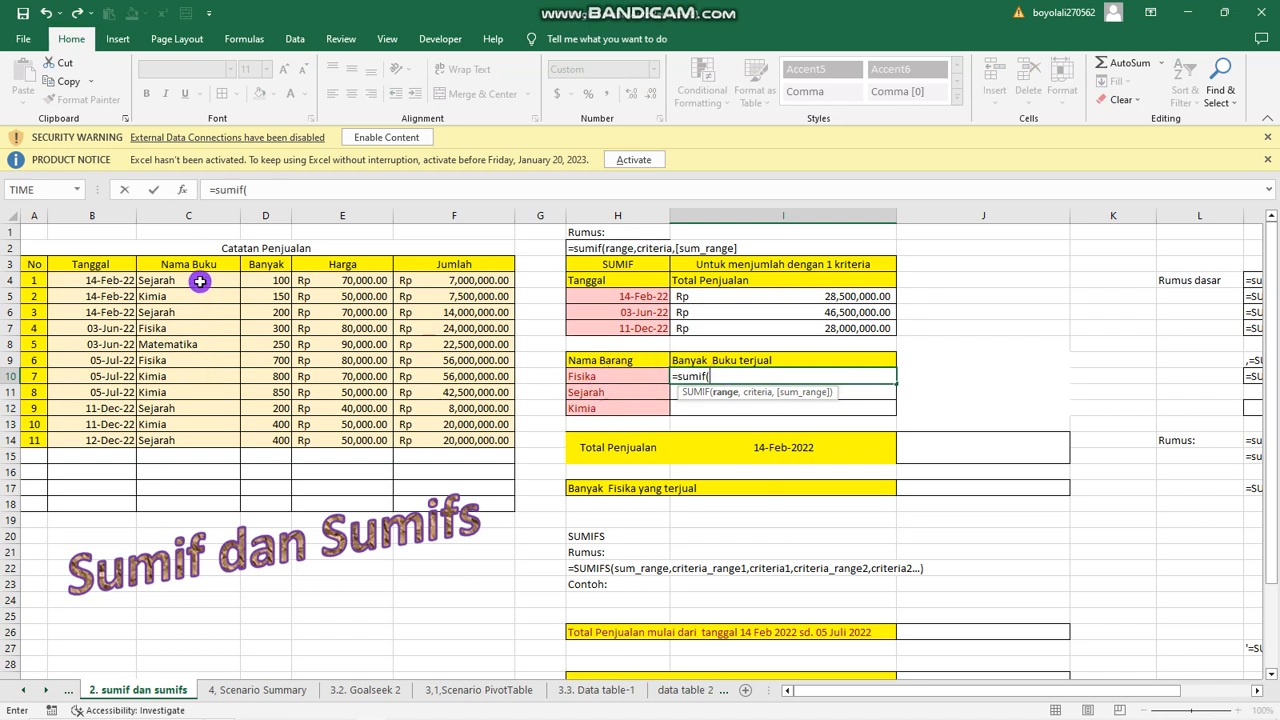
left_click_drag(199, 279, 264, 455)
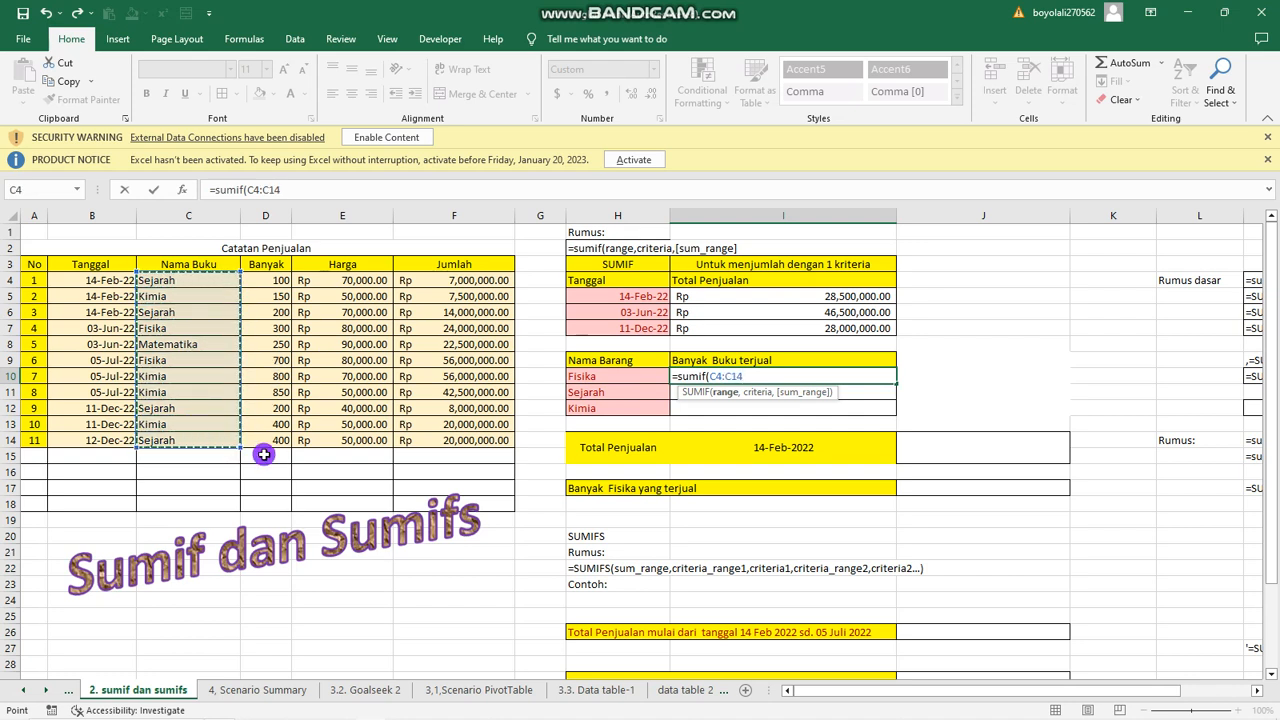
type(",")
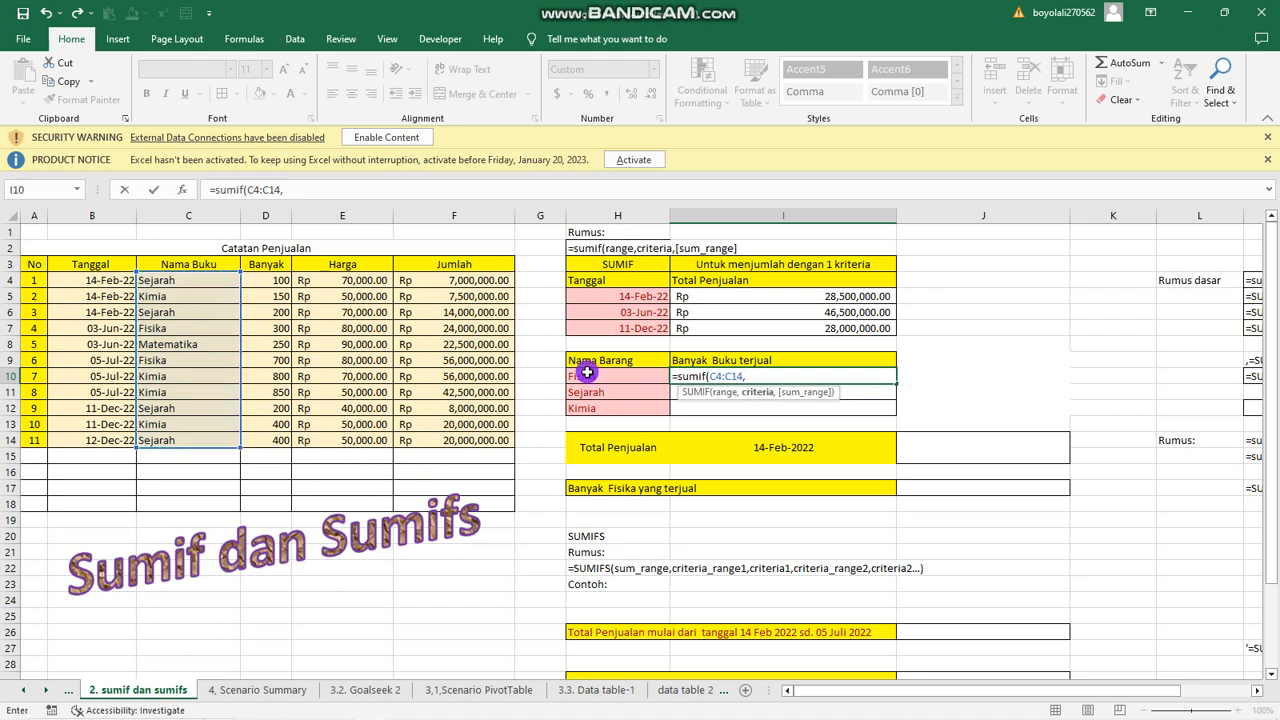
left_click(587, 376)
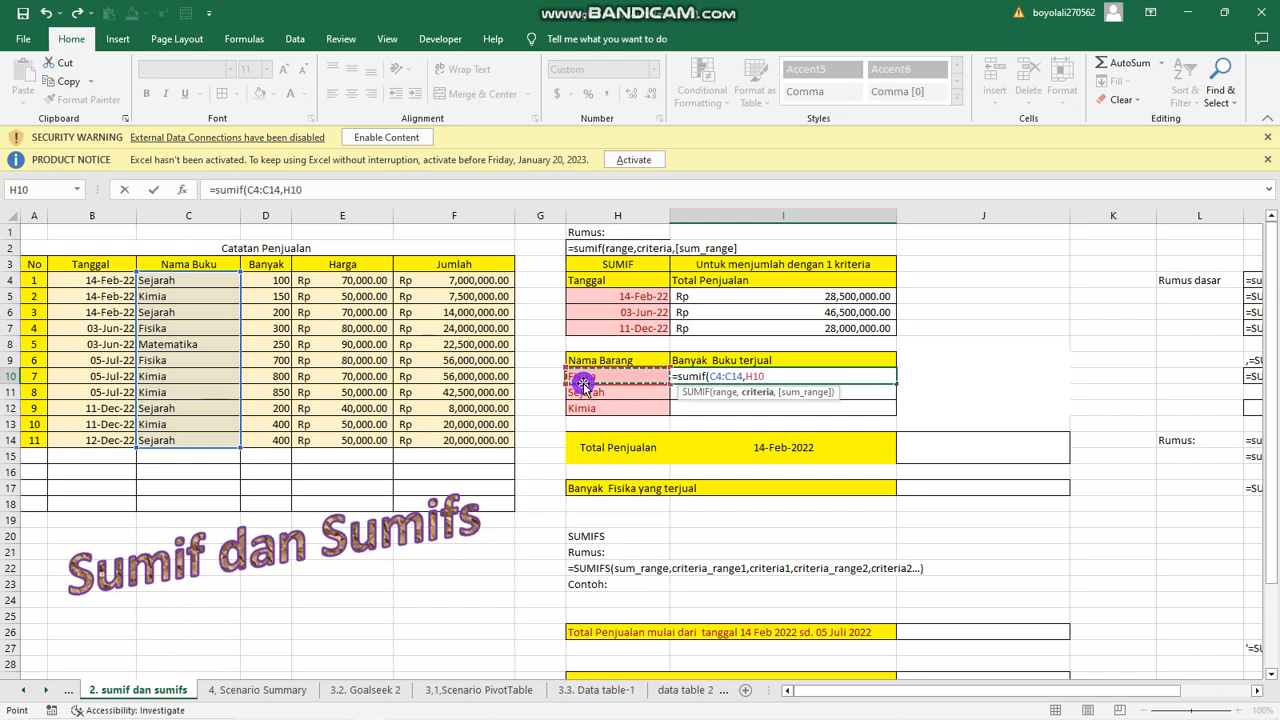
type("<")
type(",")
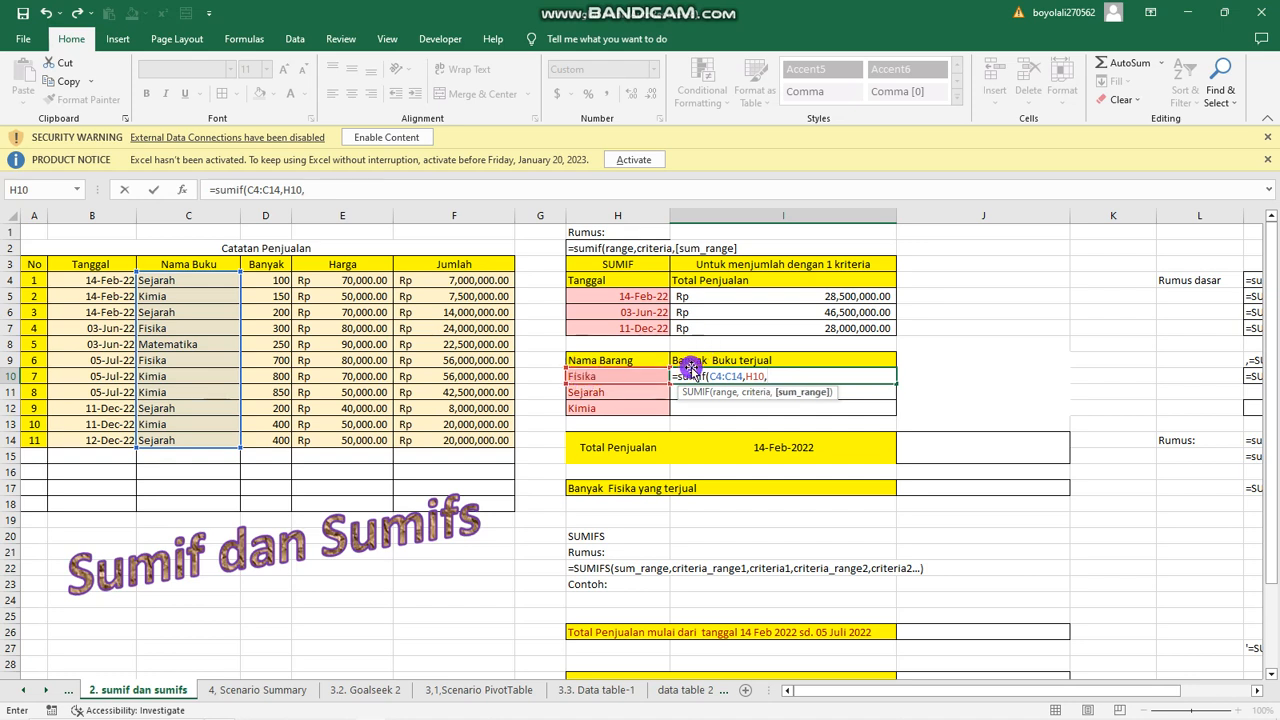
left_click_drag(264, 280, 266, 436)
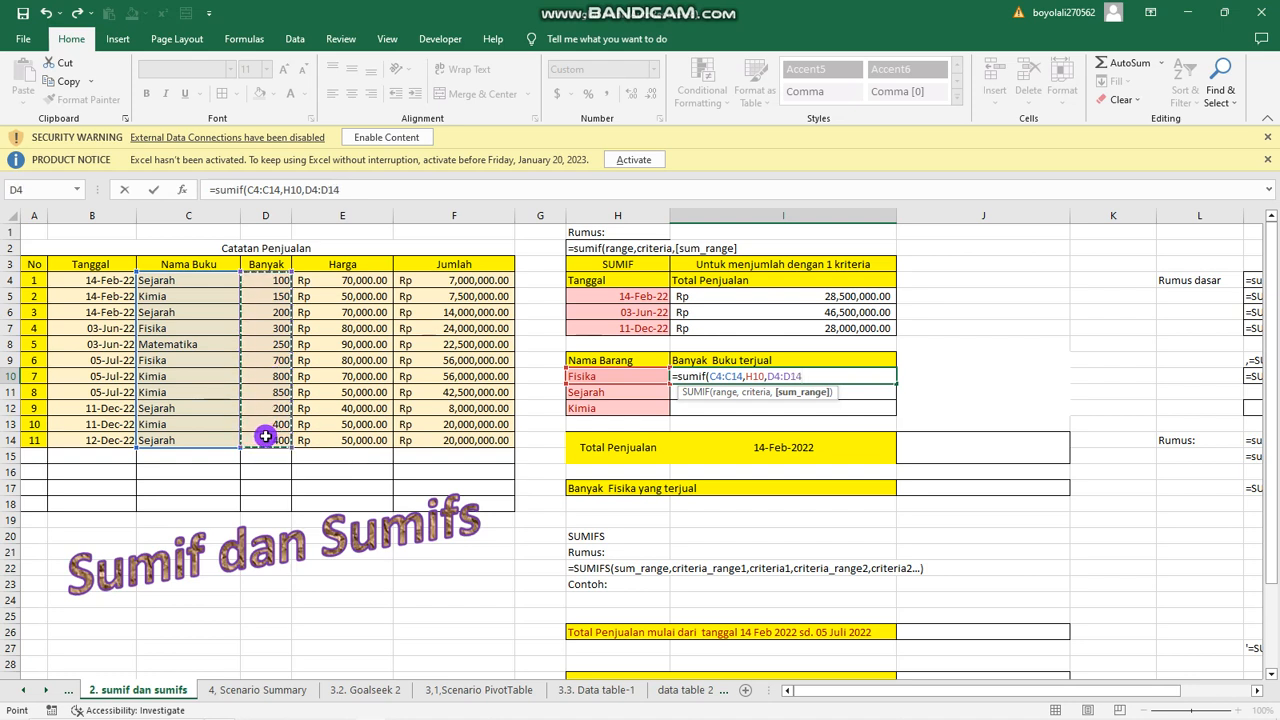
type(")")
key("Return")
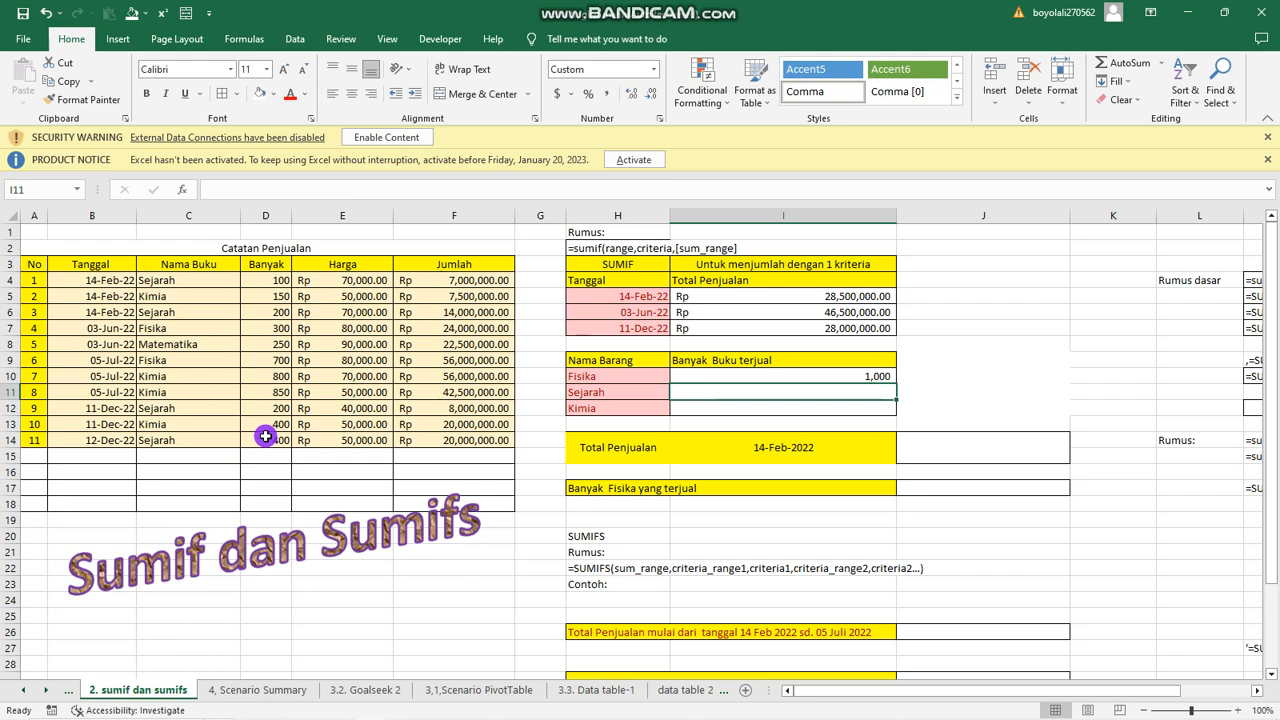
Copy the Banyak Buku terjual formula from I10 down to I12 for Sejarah and Kimia.
left_click(846, 376)
left_click_drag(892, 385, 885, 422)
left_click(881, 412)
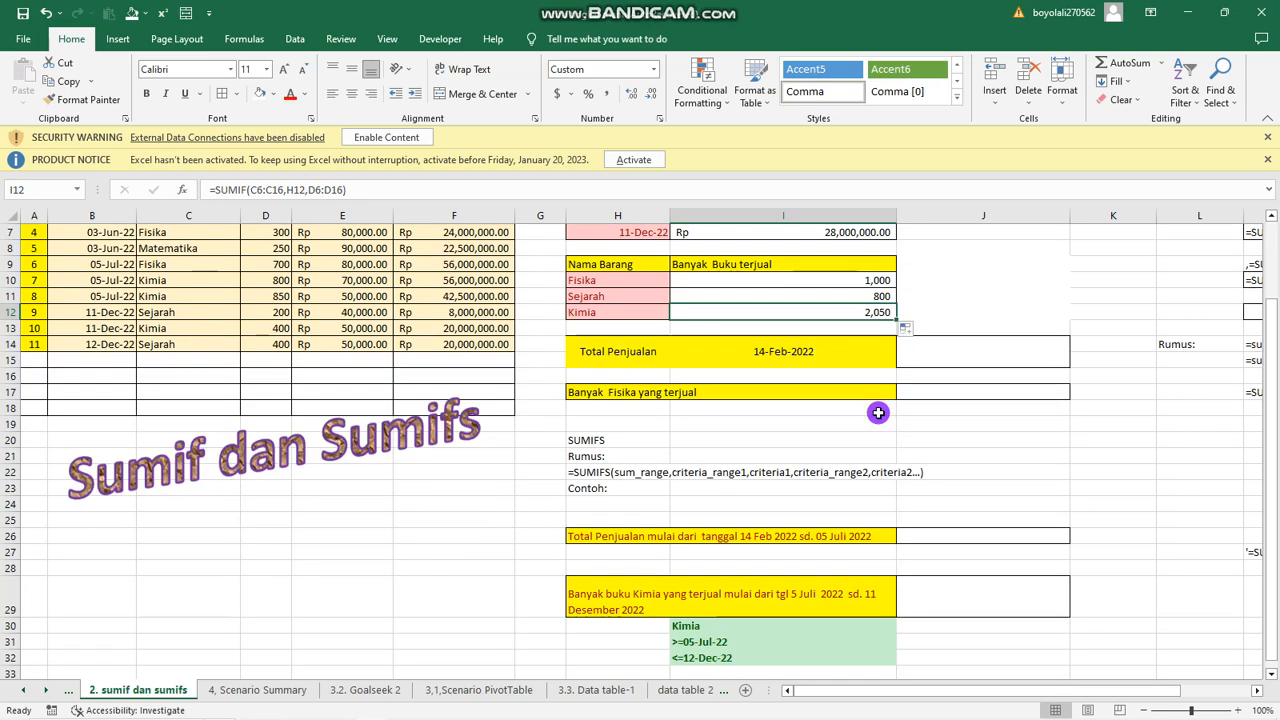
Calculate Total Penjualan for 14-Feb-2022 in the merged cell J14 with =SUMIF(B4:B14,I14,F4:F14).
scroll(878, 410, "down", 2)
scroll(728, 390, "up", 2)
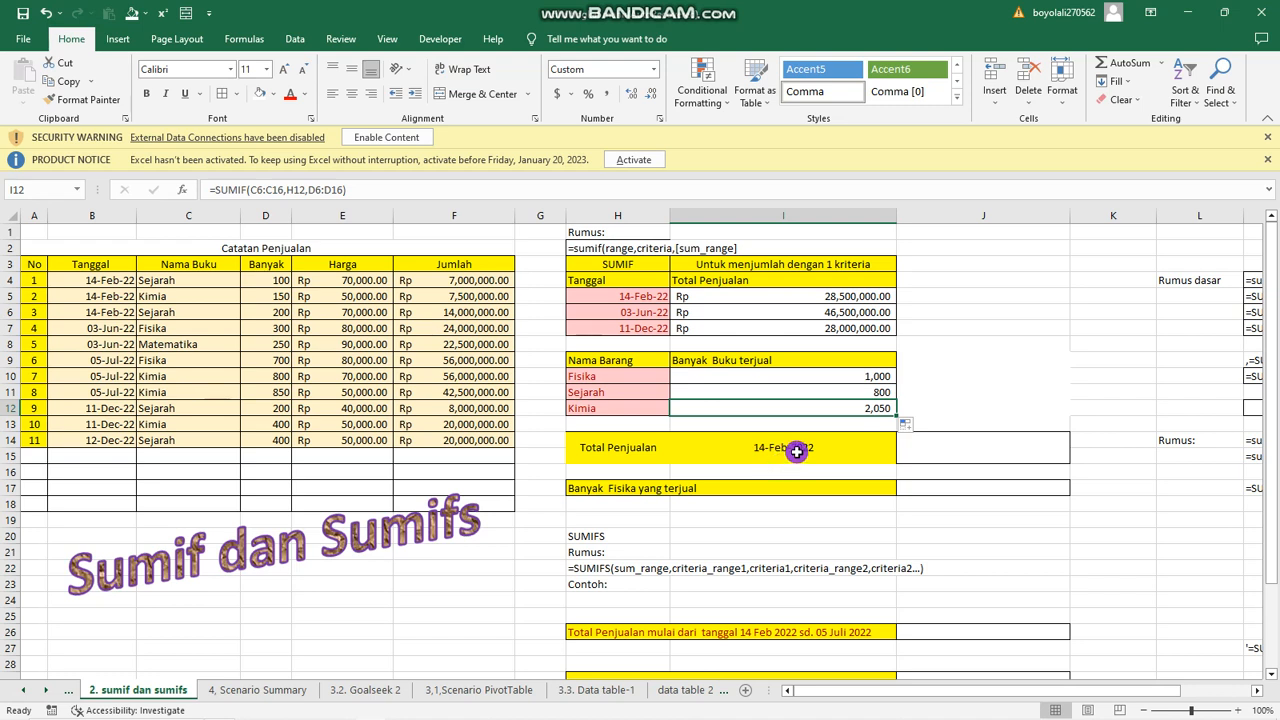
left_click(926, 456)
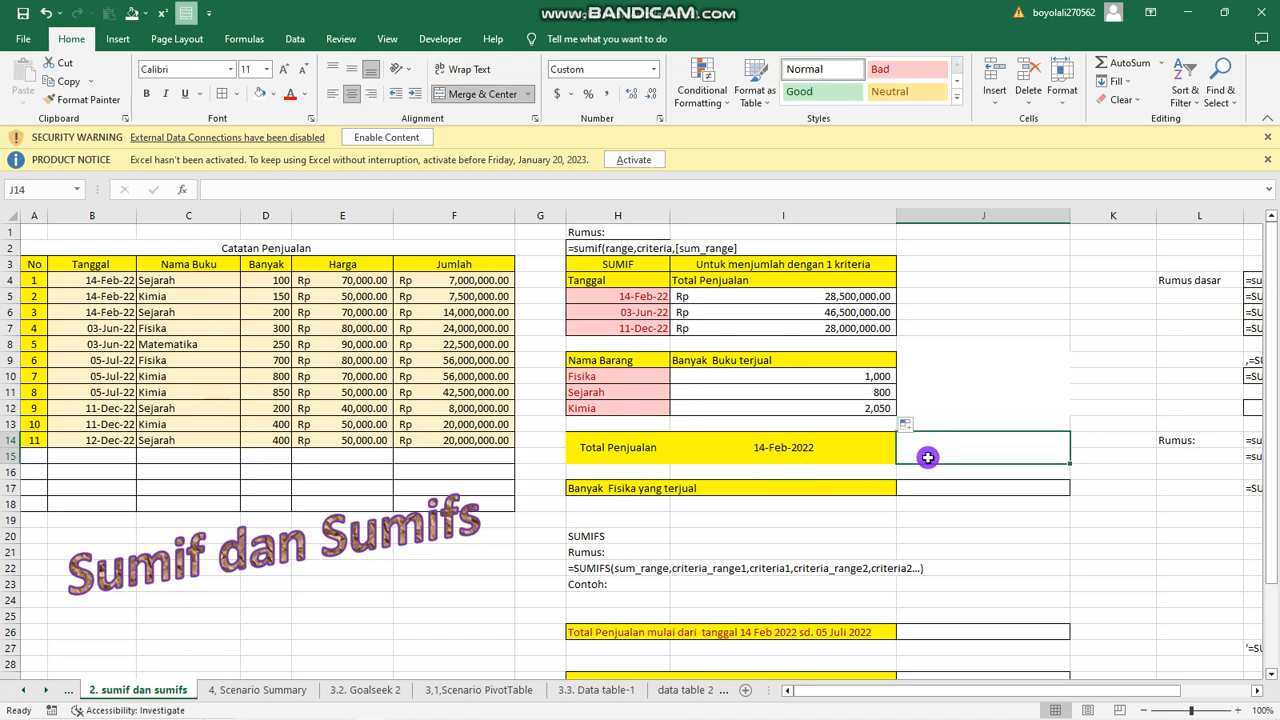
type("=sumi")
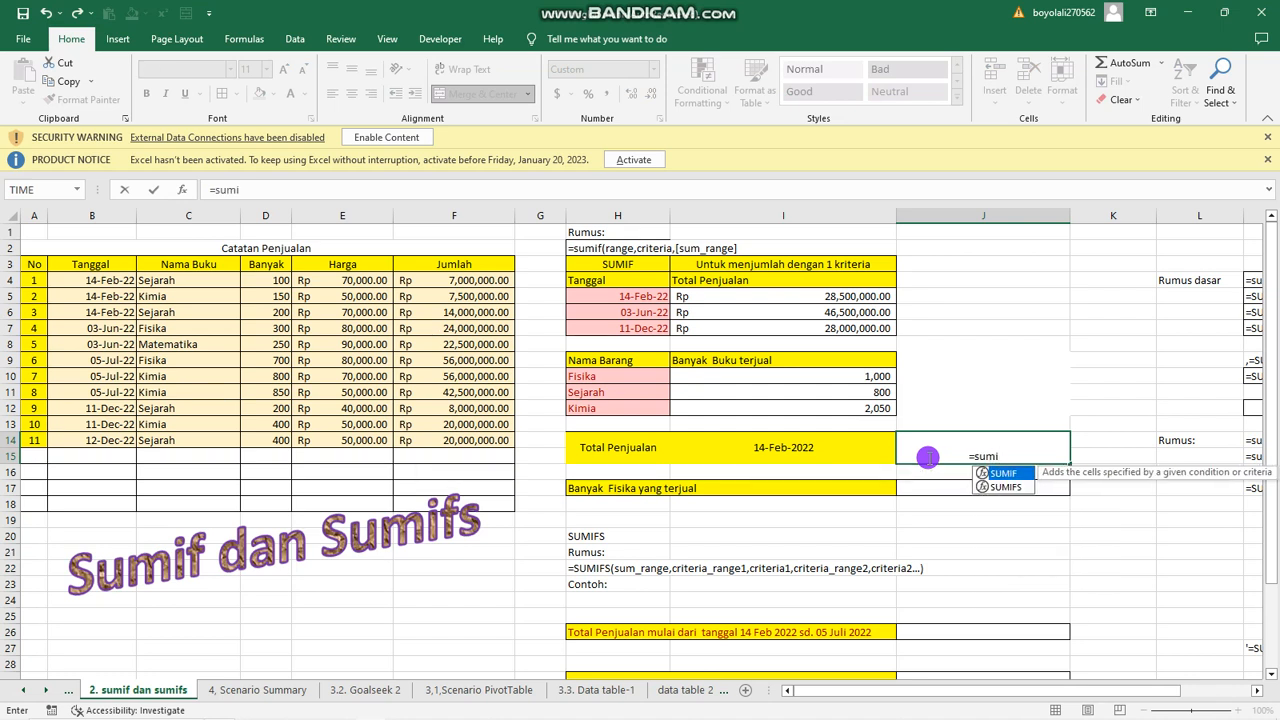
type("f(")
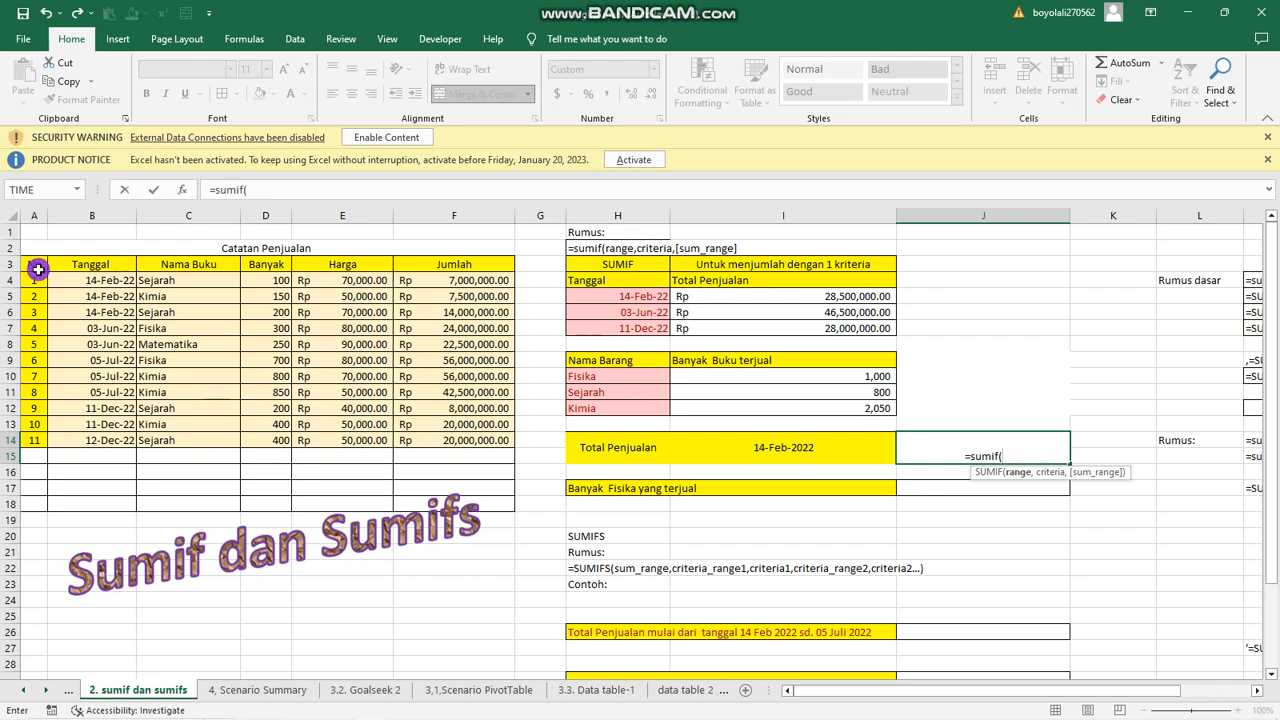
left_click_drag(106, 284, 91, 438)
type(",")
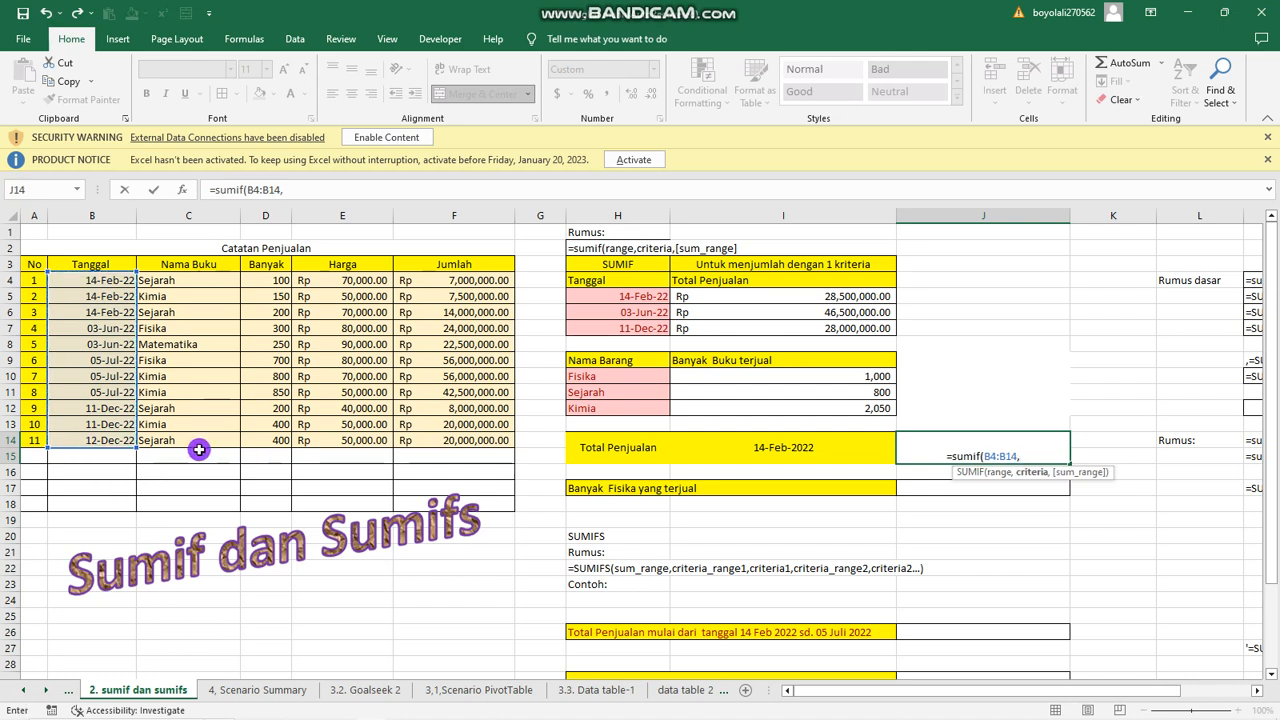
left_click(782, 449)
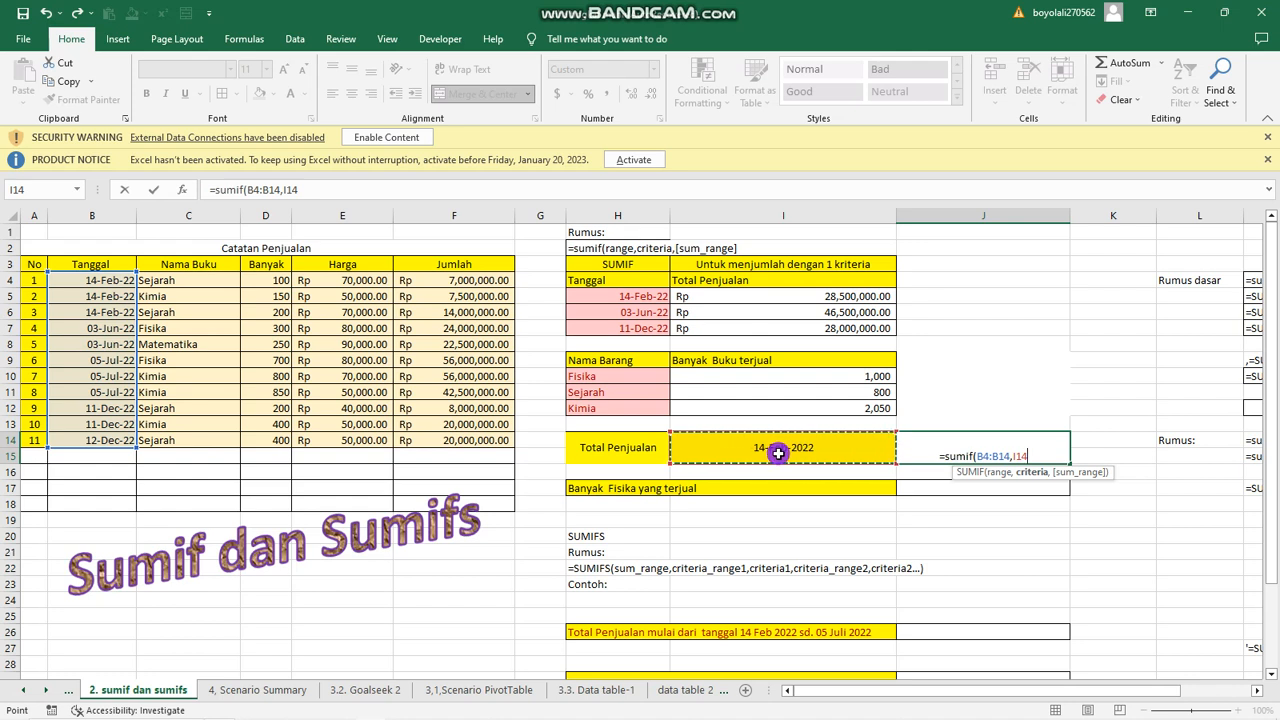
type(",")
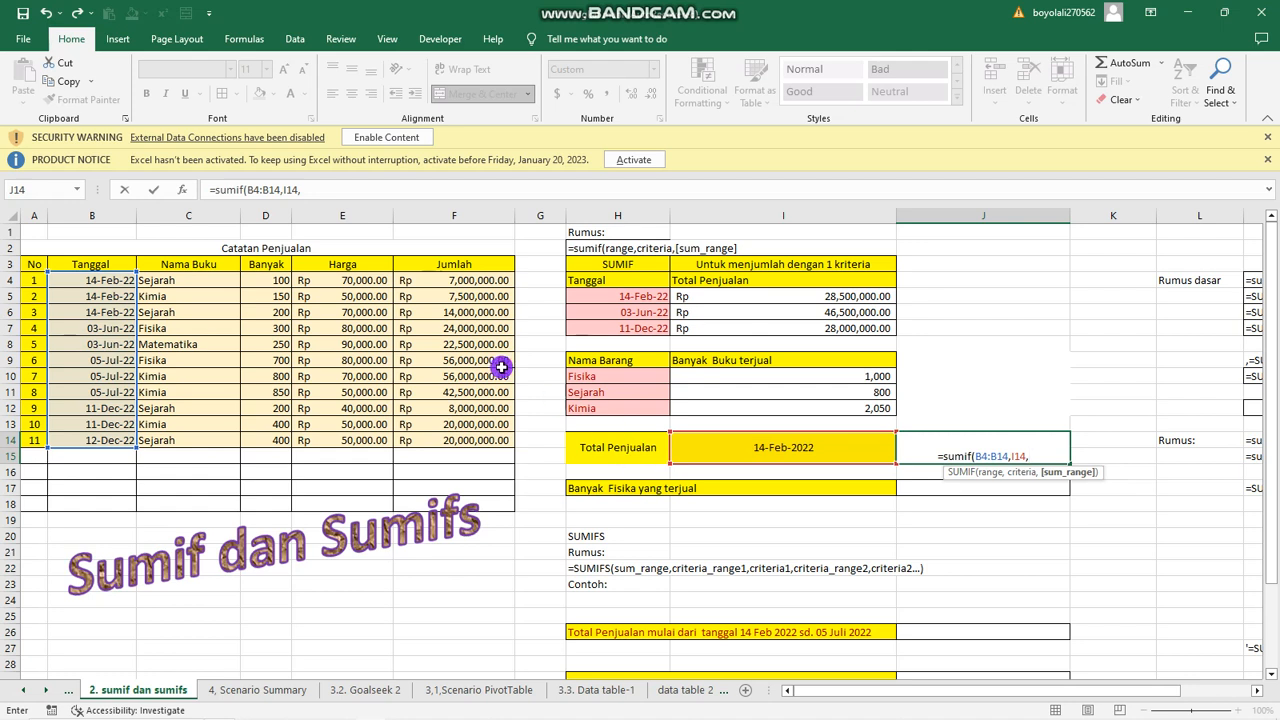
left_click(486, 281)
left_click_drag(480, 291, 466, 437)
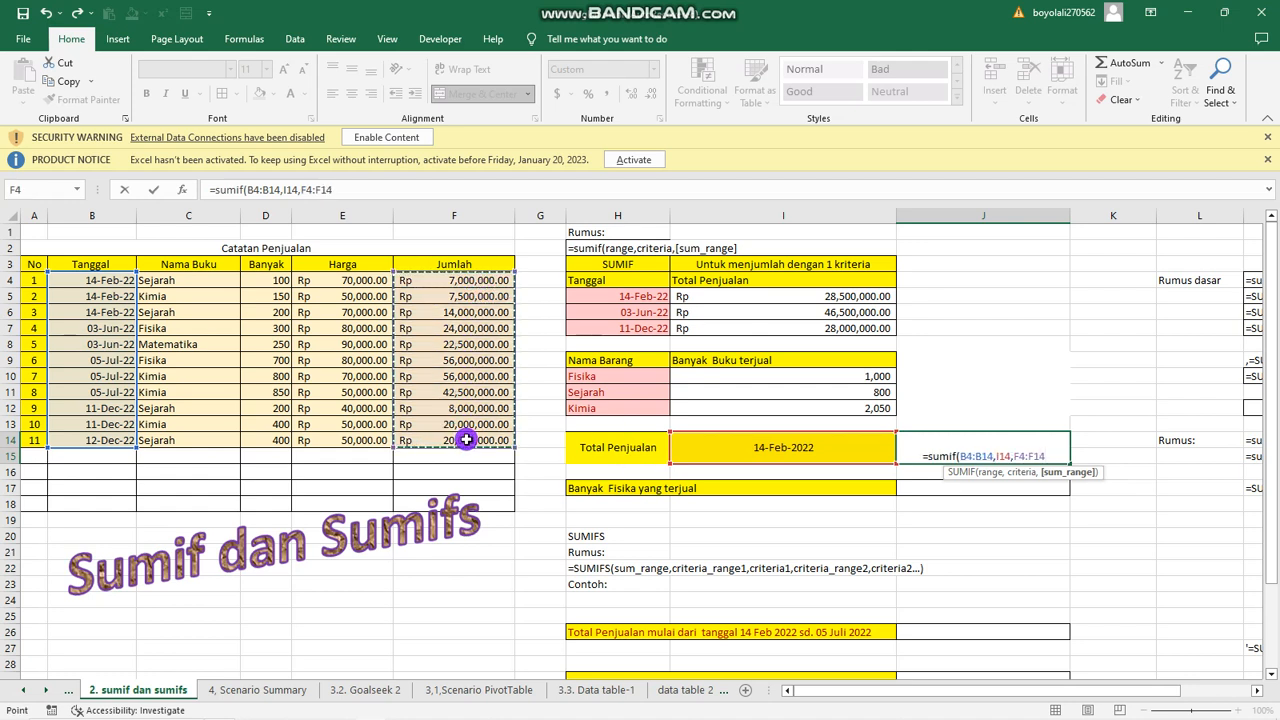
type(")")
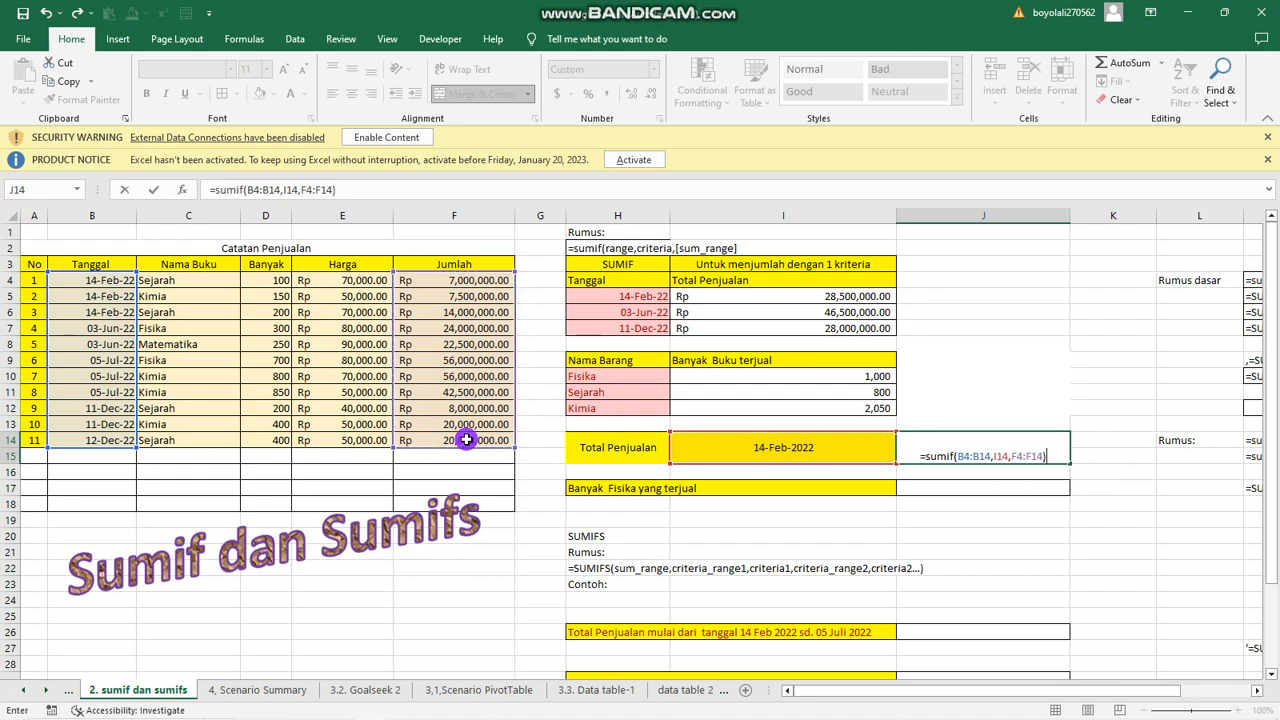
key("Return")
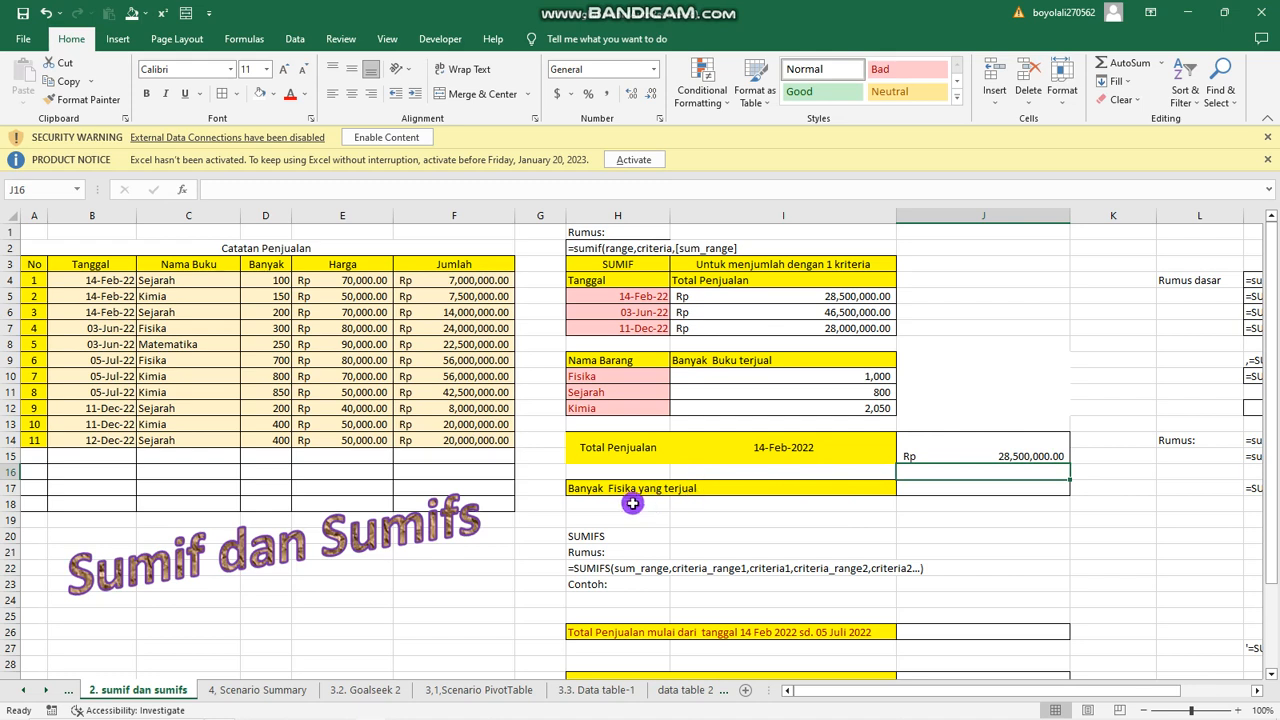
Calculate Banyak Fisika yang terjual in cell J17 with =SUMIF(C4:C14,"Fisika",D4:D14).
left_click(934, 491)
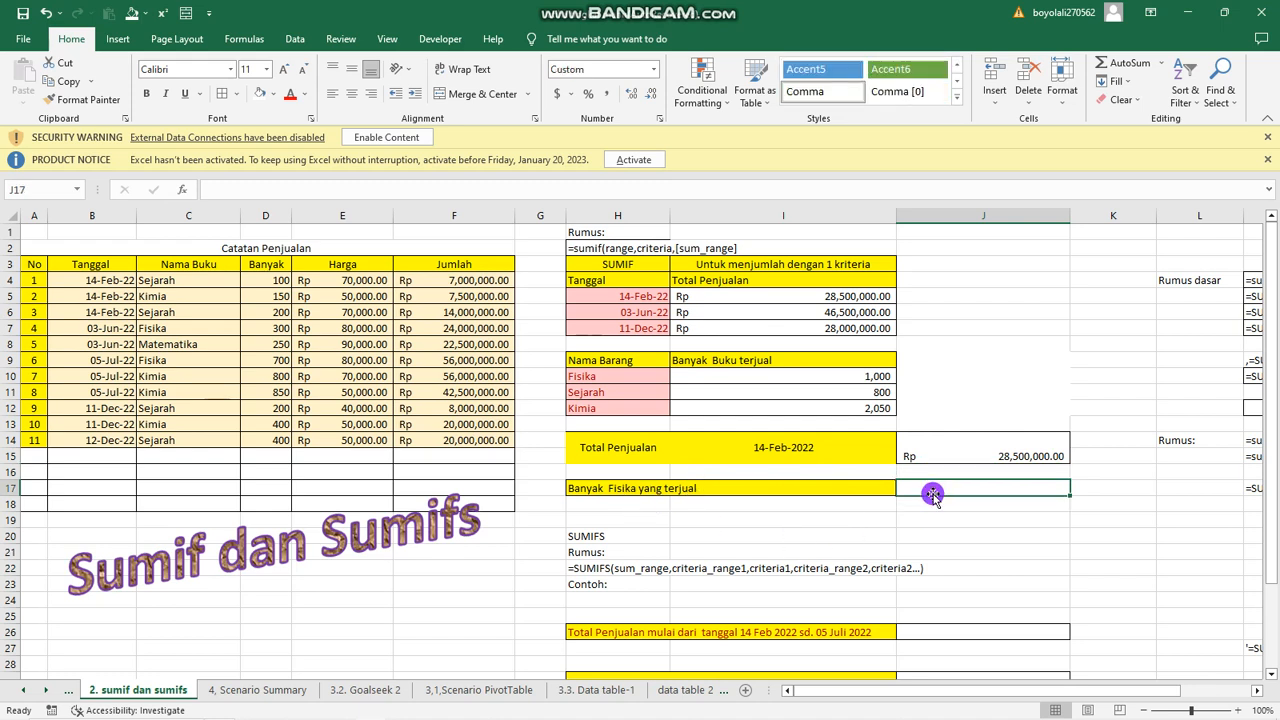
type("=sum")
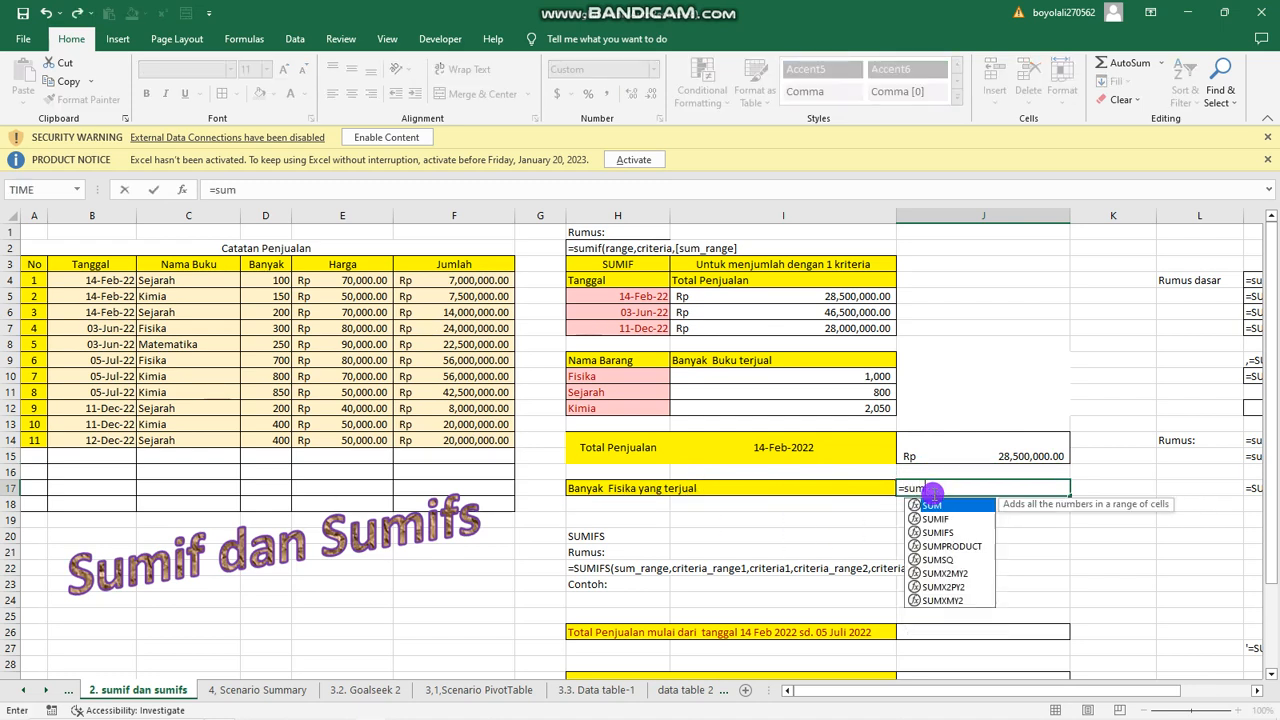
type("i")
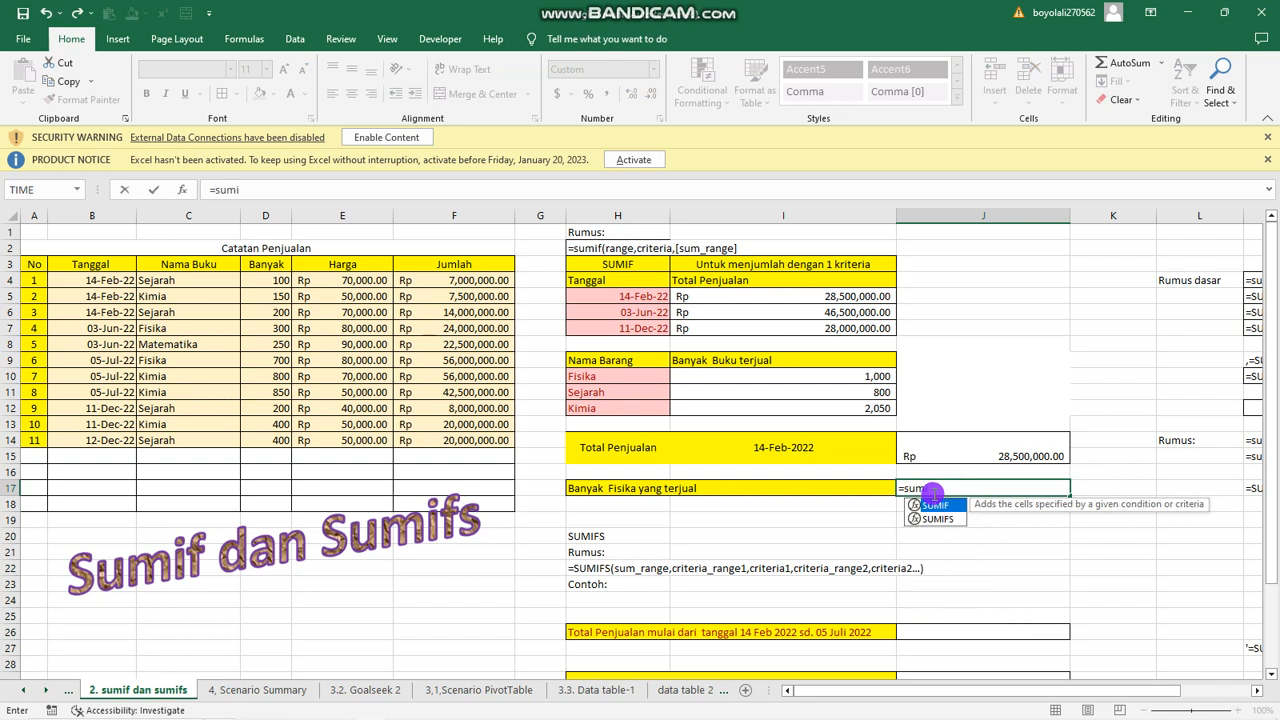
type("f(")
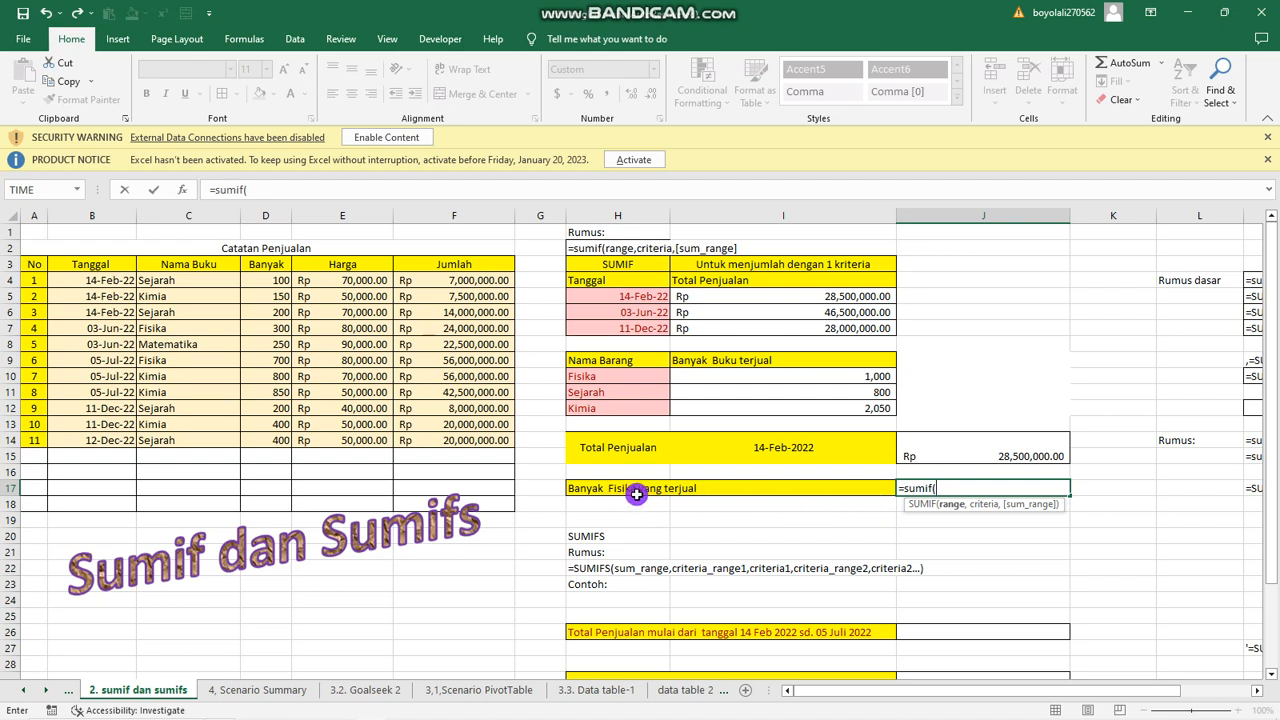
left_click_drag(206, 280, 206, 436)
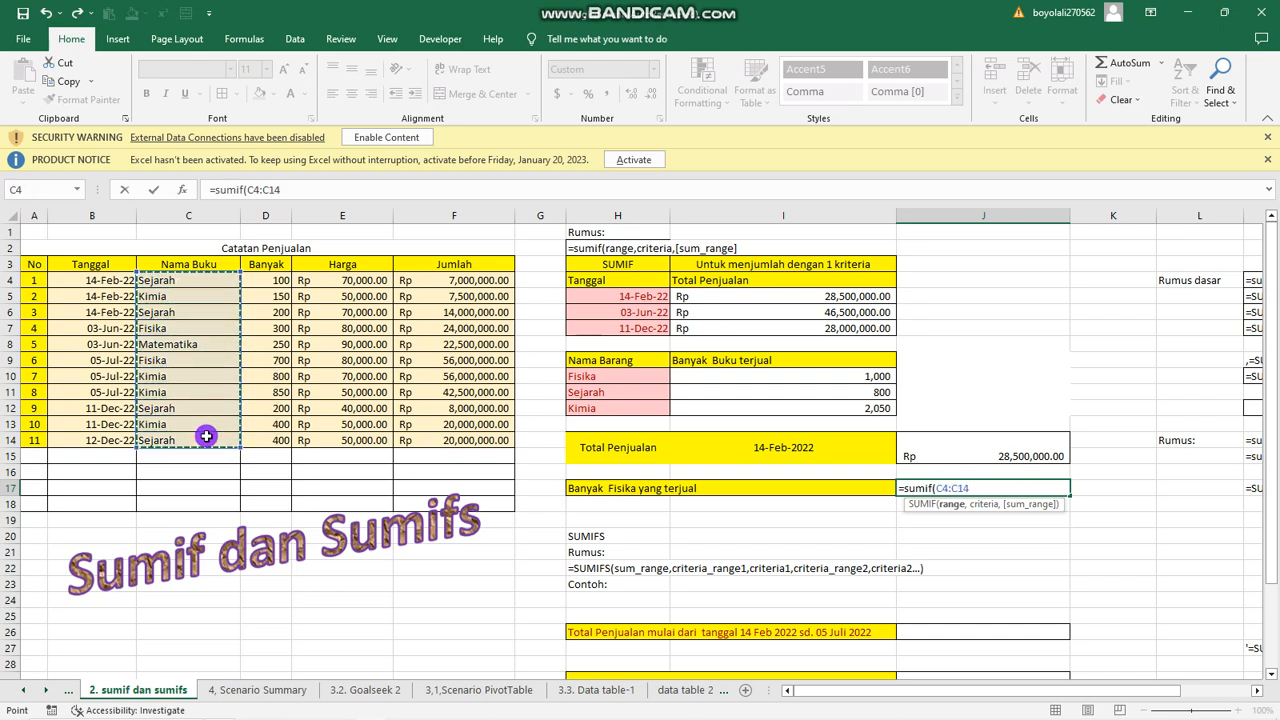
type(",\"Fisika")
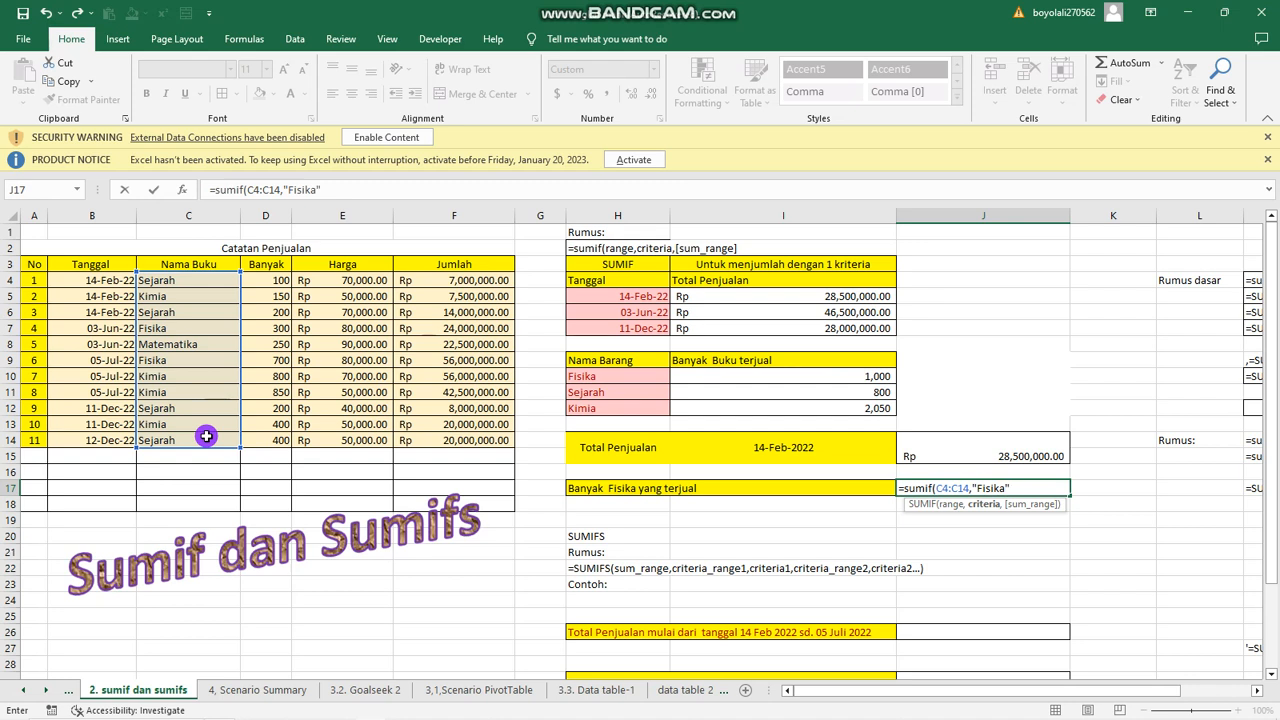
type(",")
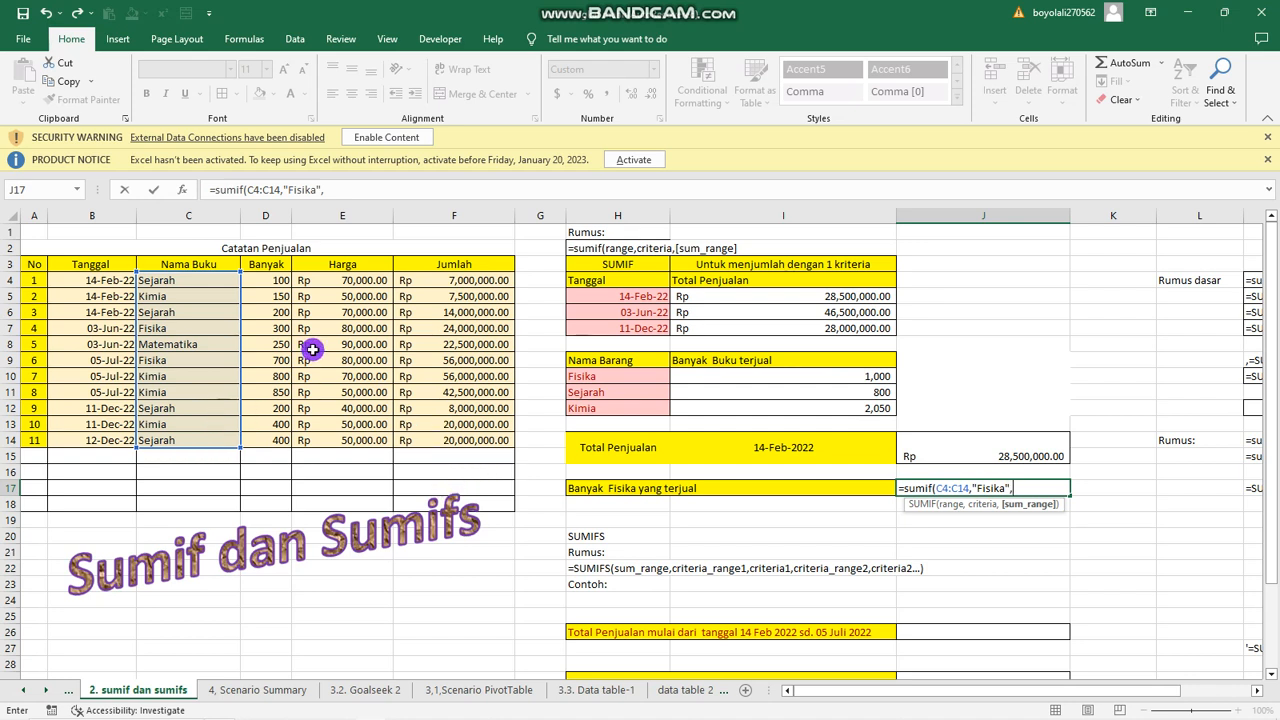
left_click_drag(274, 281, 263, 437)
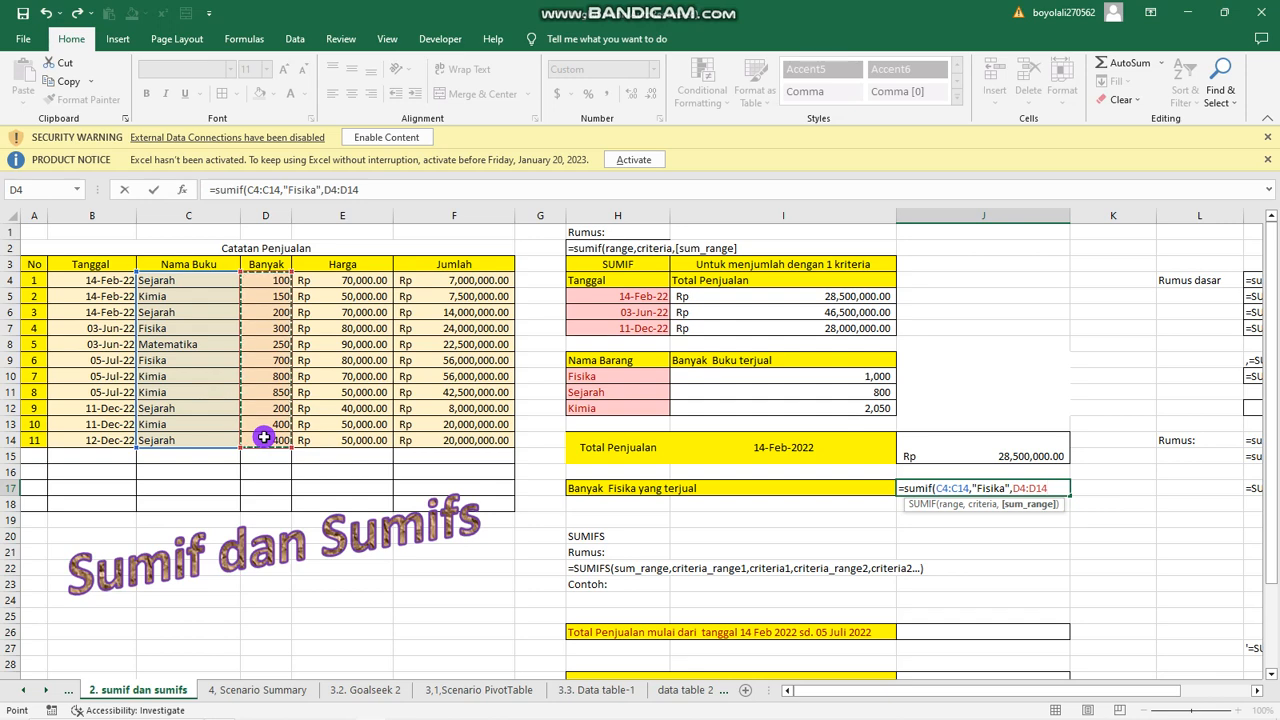
type(")")
key("Return")
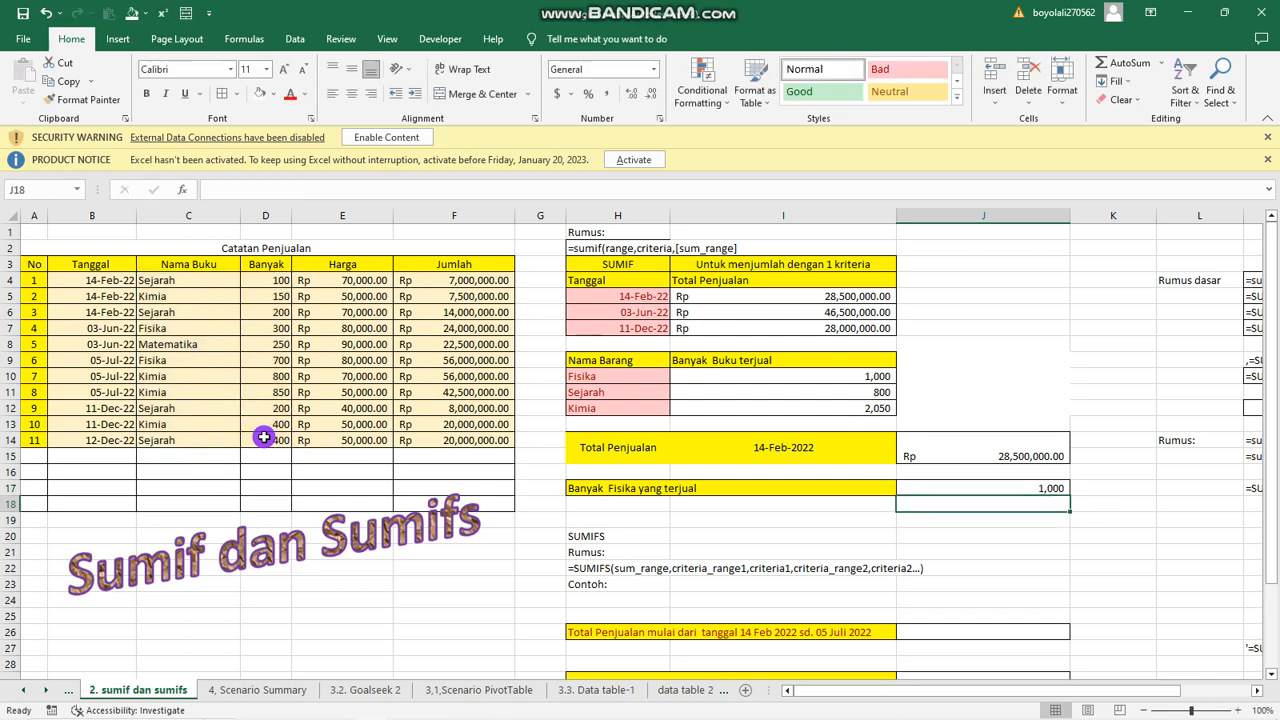
Start a SUMIFS formula in cell J26 that sums F4:F14, with B4:B14 as first criteria range and ">=14-Feb-22" as its criterion.
scroll(979, 486, "down", 2)
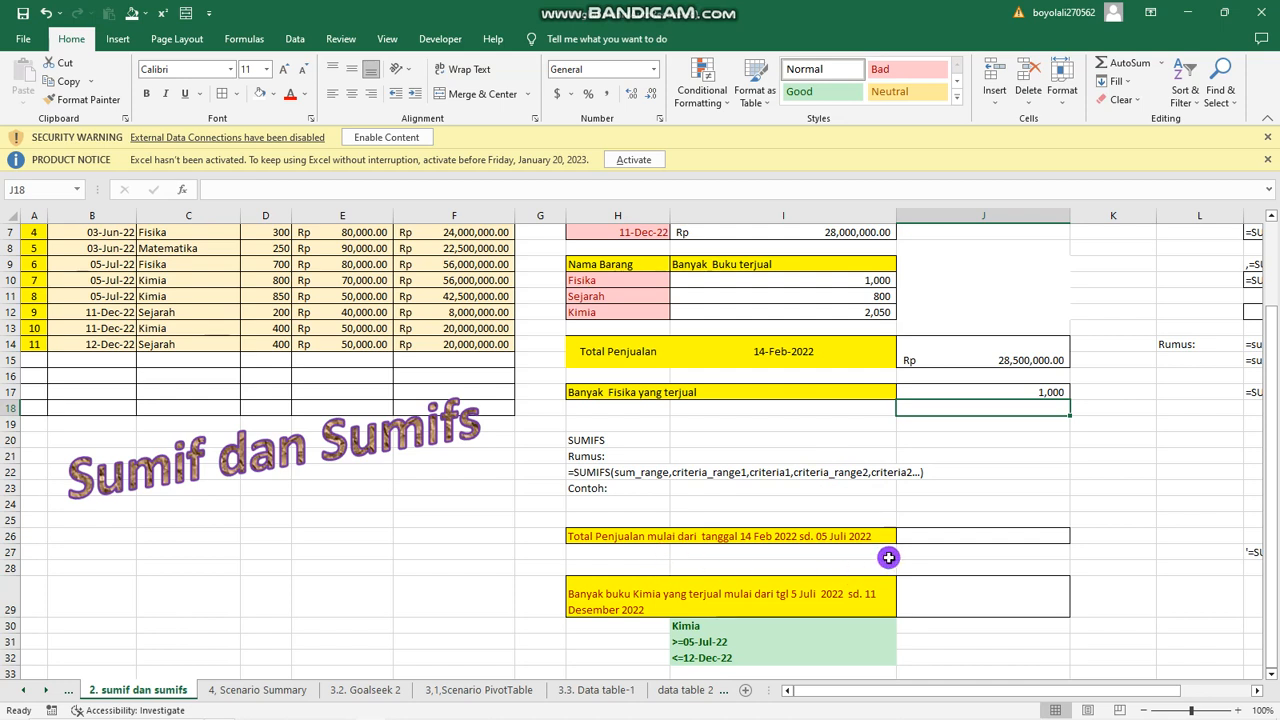
left_click(940, 539)
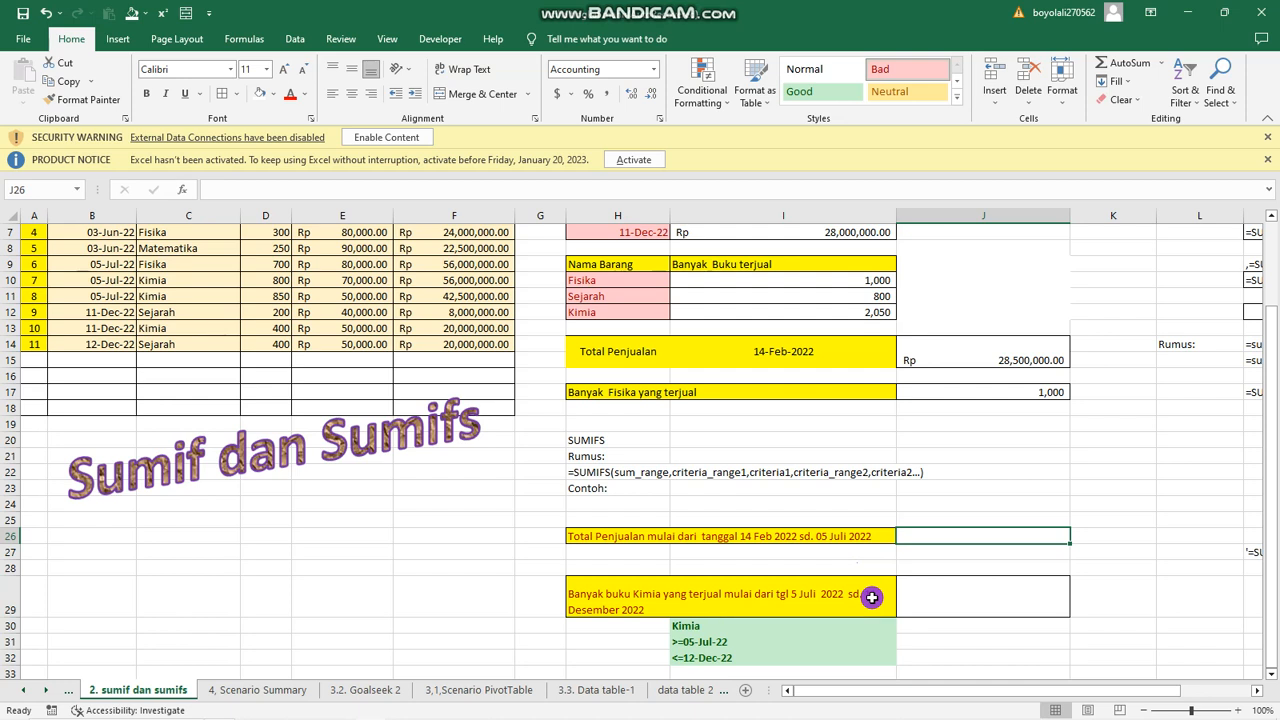
type("=")
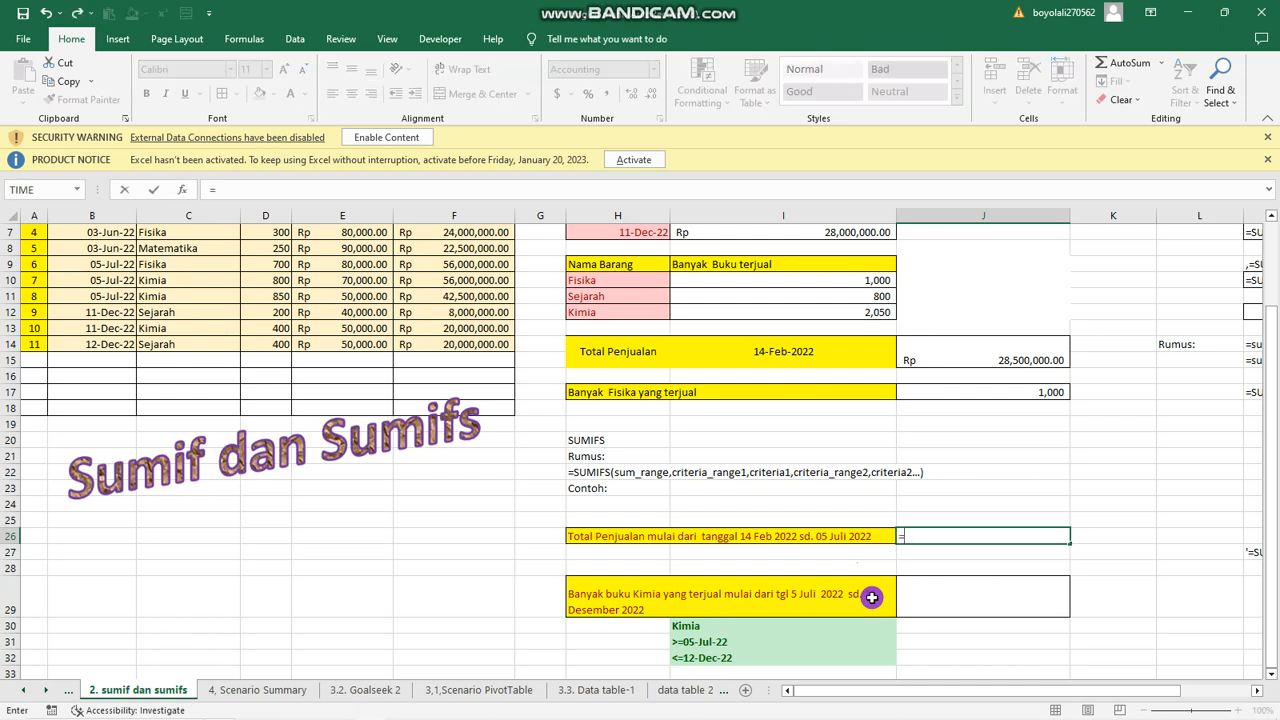
type("sumif")
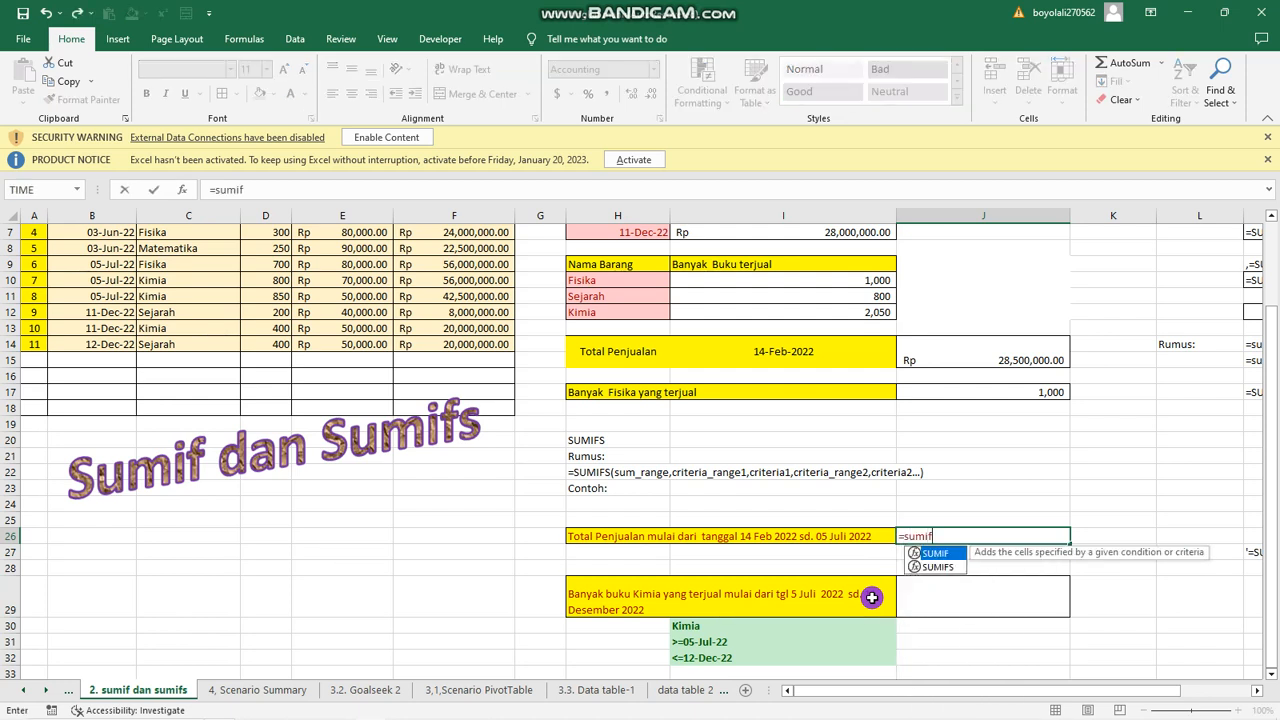
type("s(")
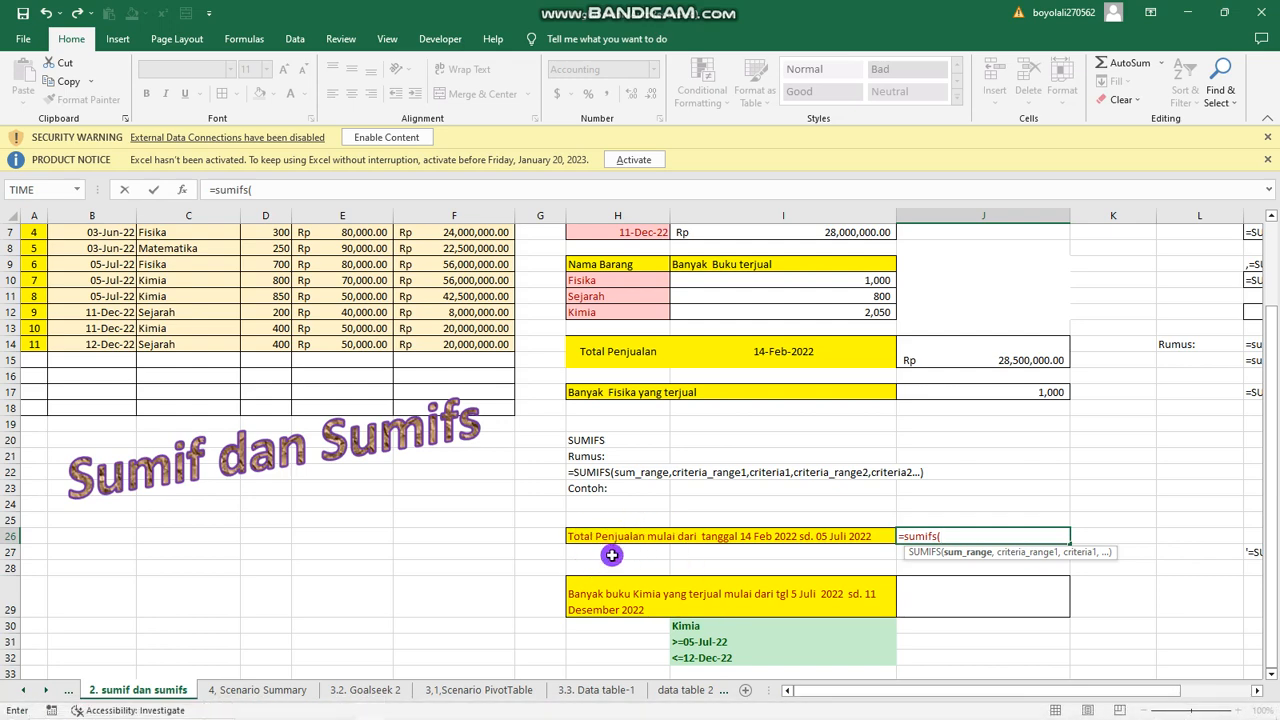
scroll(605, 540, "up", 2)
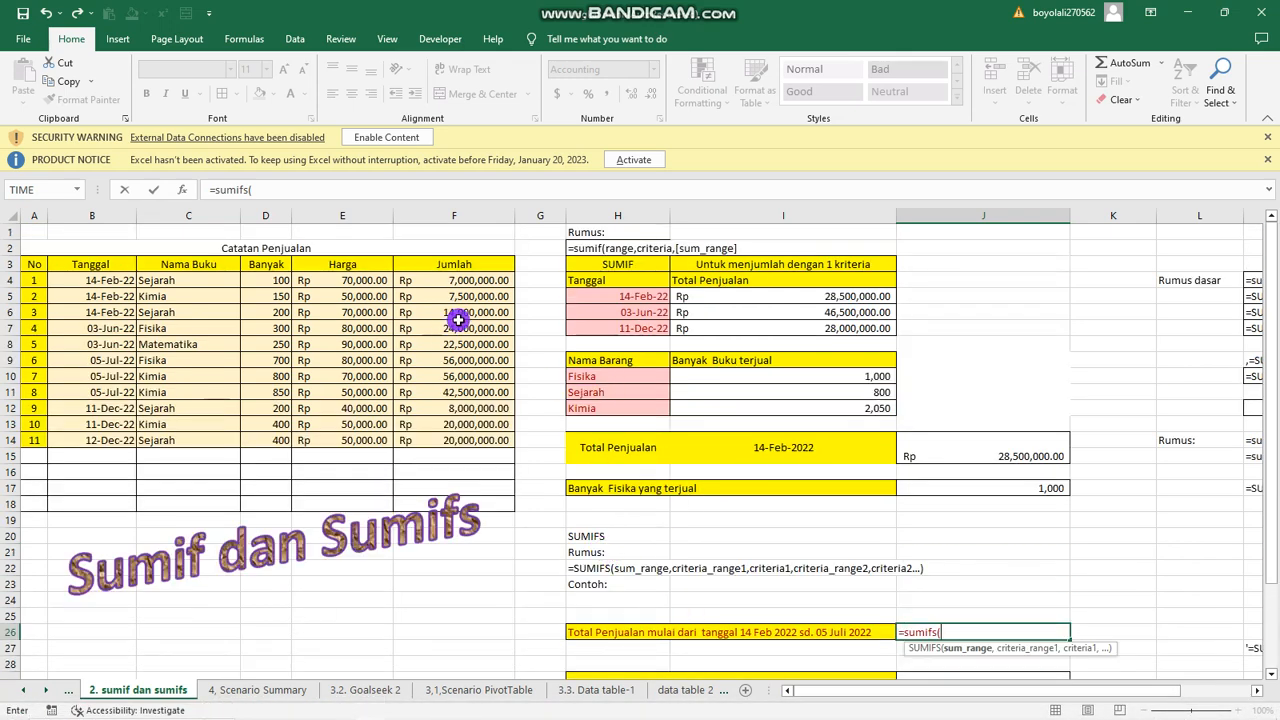
left_click_drag(470, 280, 456, 441)
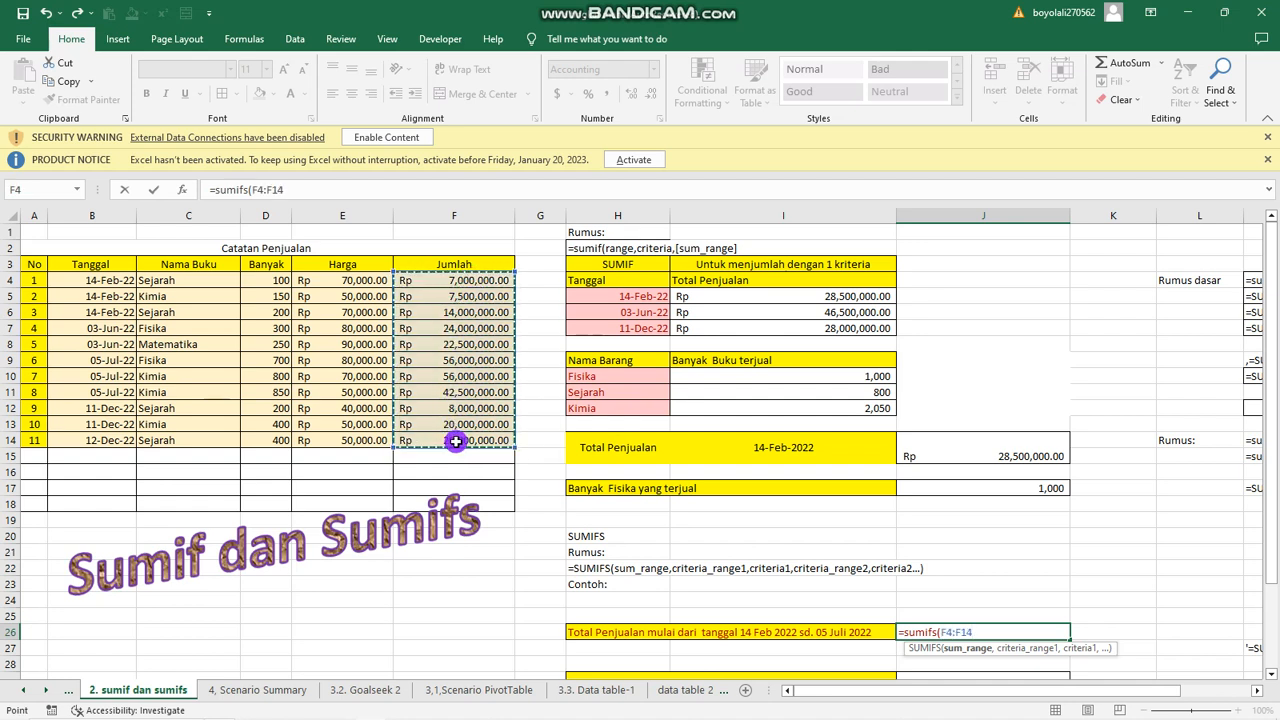
type(",")
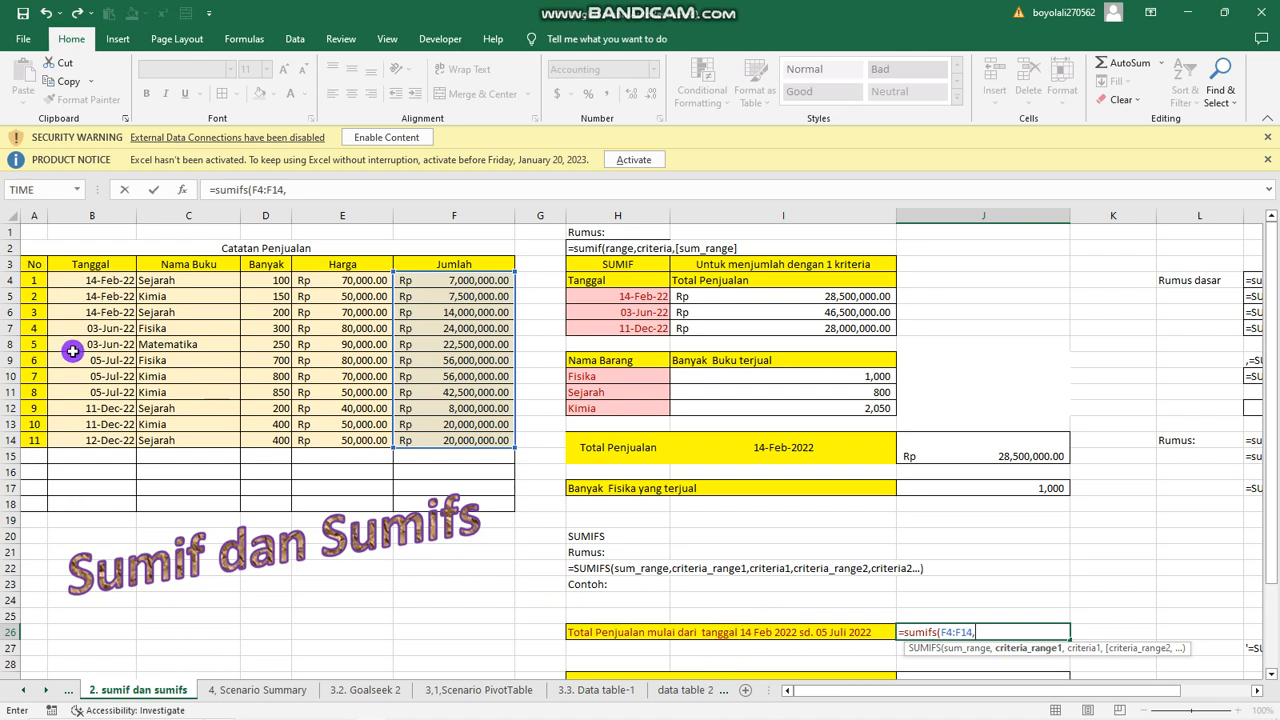
left_click_drag(89, 281, 80, 432)
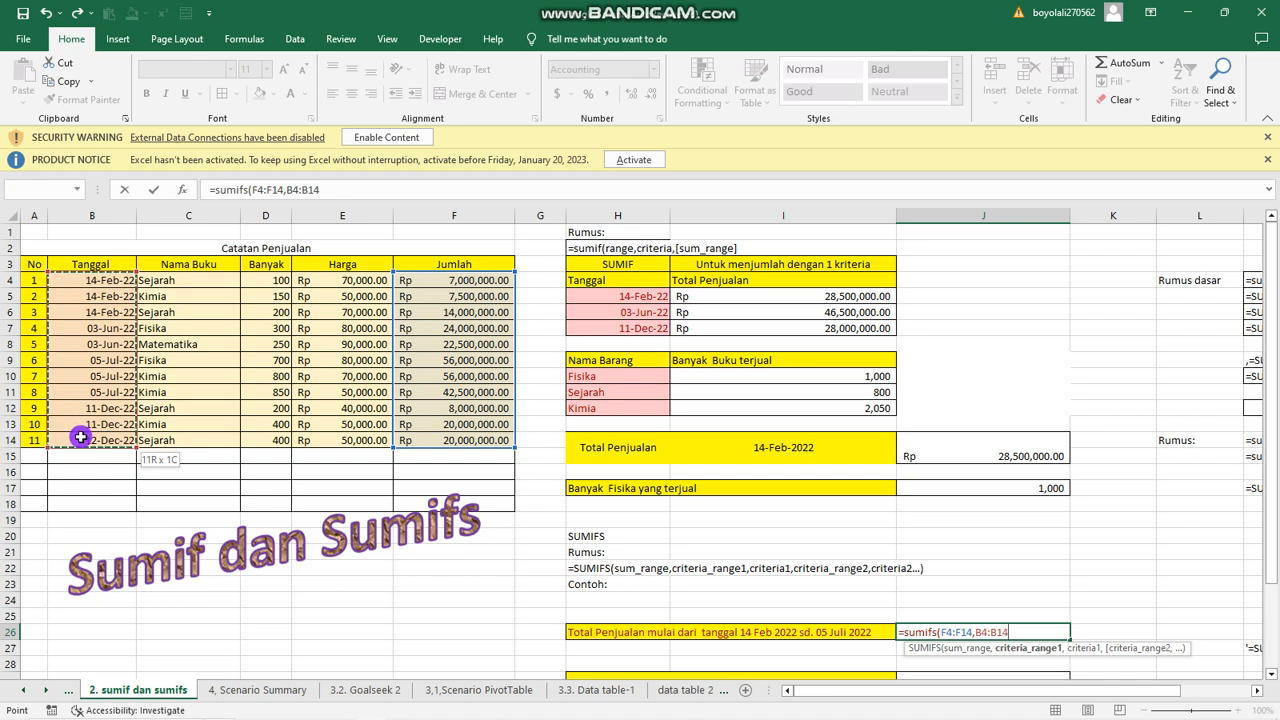
left_click_drag(80, 437, 80, 437)
type(",\">=14-Feb-22")
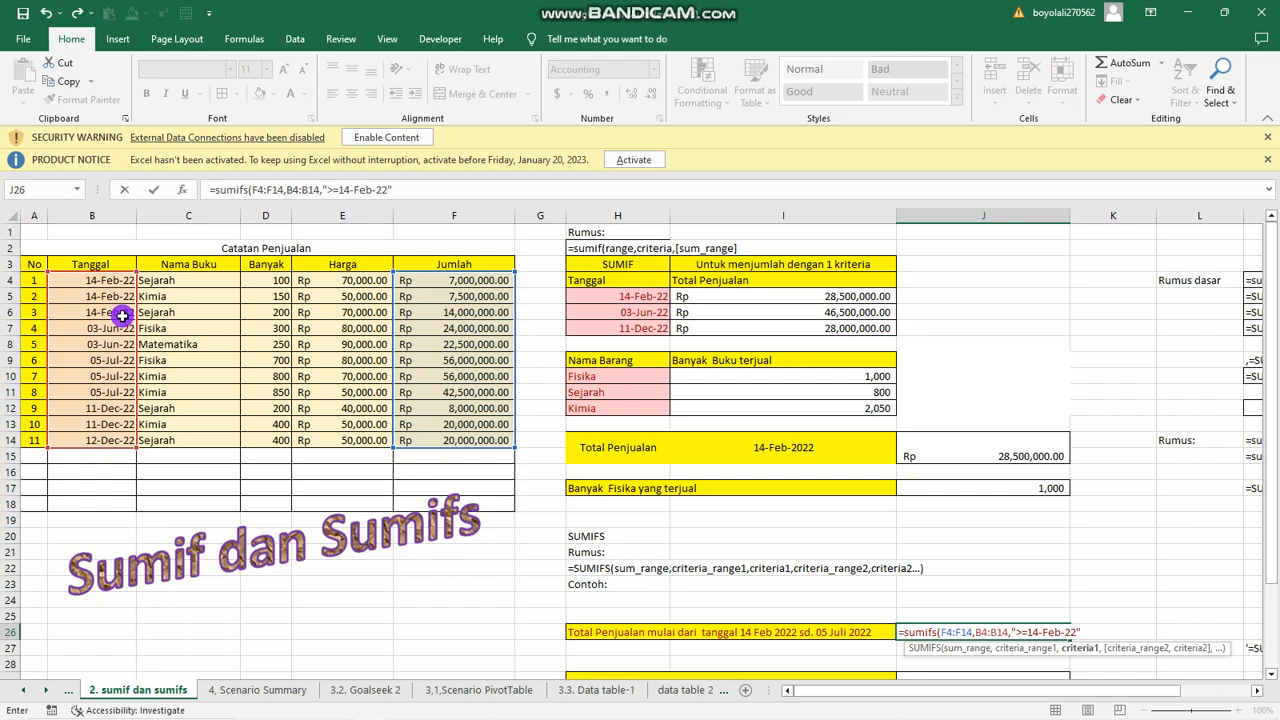
Complete the J26 SUMIFS formula with B4:B14 as second criteria range and "<=05-Jul-22" as its criterion.
type(",")
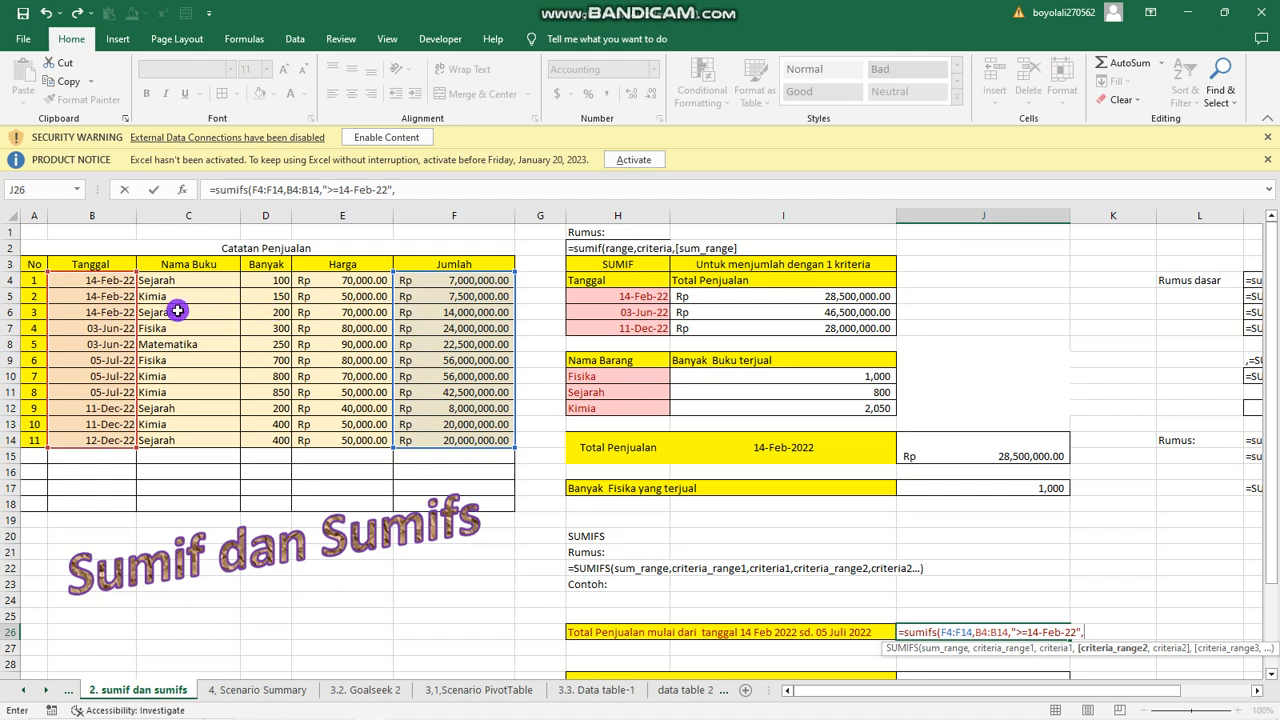
left_click_drag(103, 281, 89, 441)
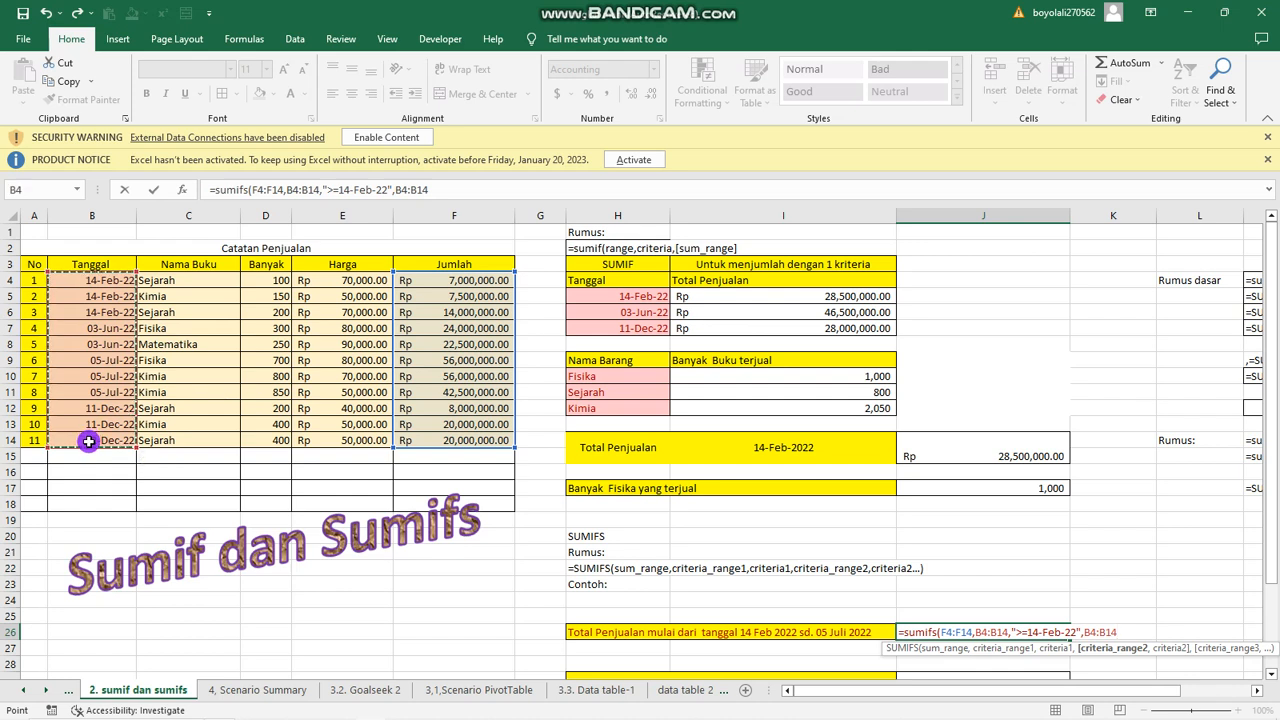
type(",\"<=05-")
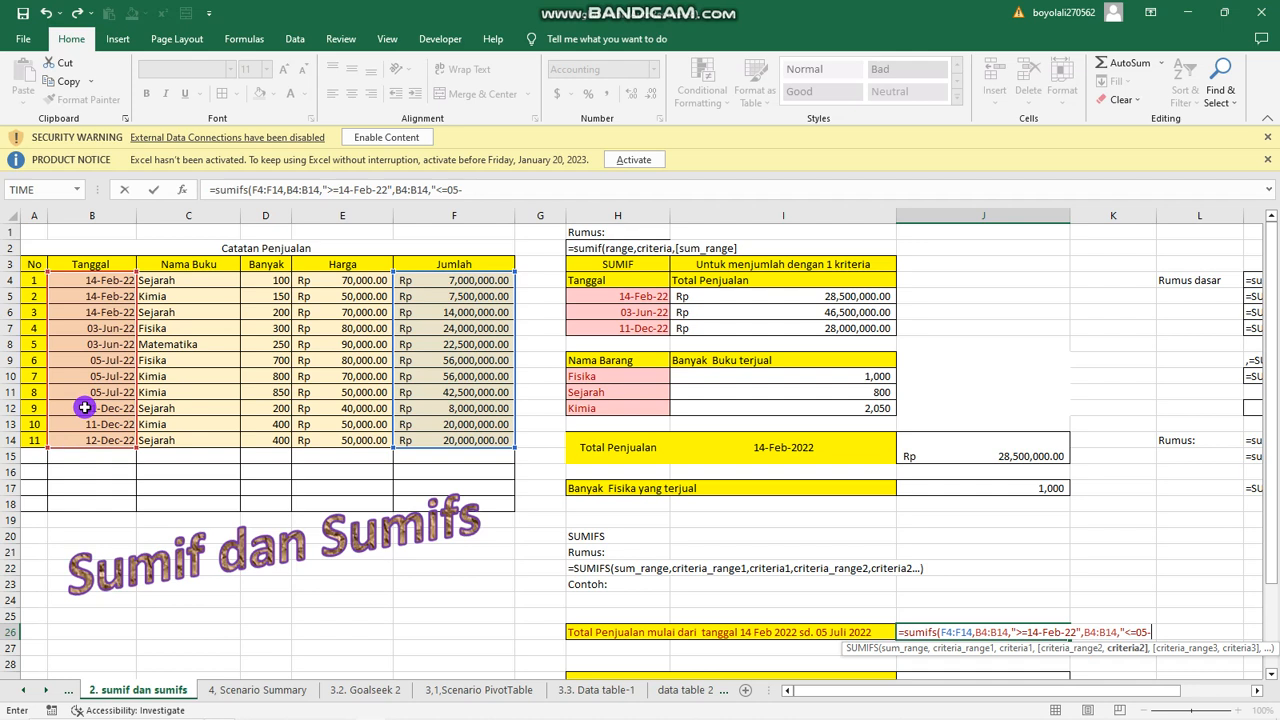
type("l")
type(")")
key("Return")
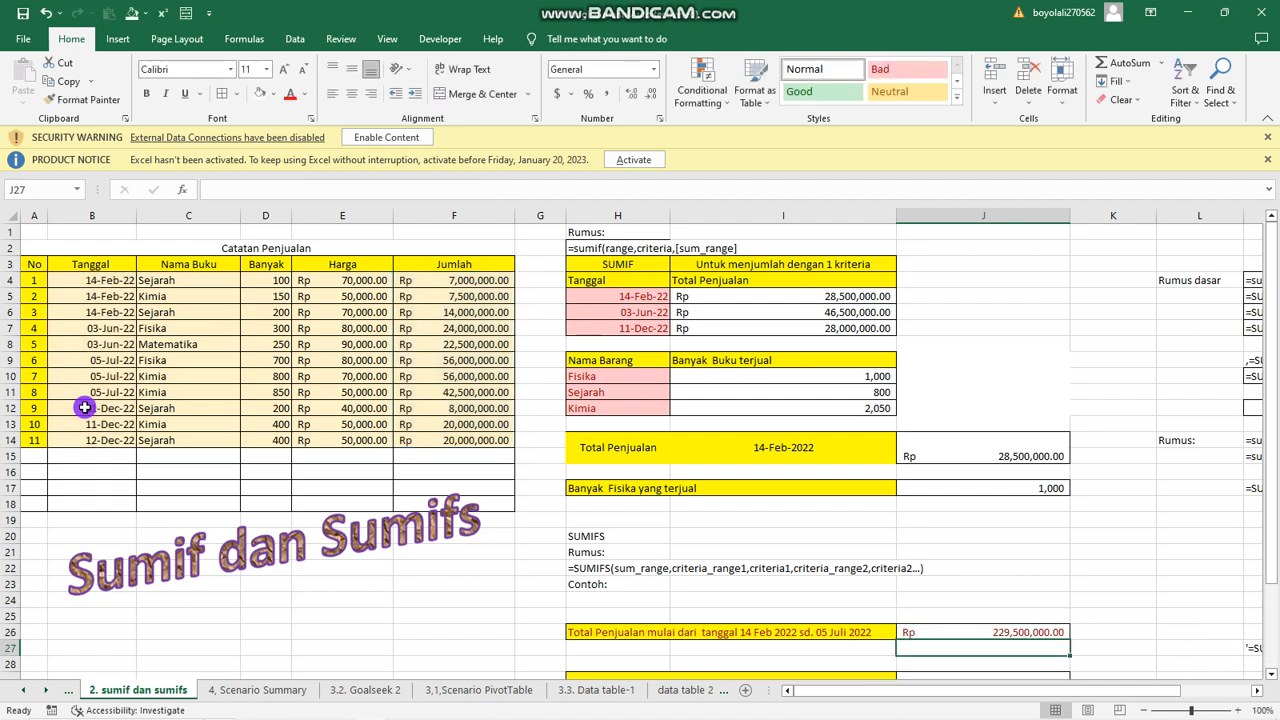
Review the SUMIFS formula in cell J26 and the criteria cells listed under the Kimia books question.
scroll(250, 510, "down", 3)
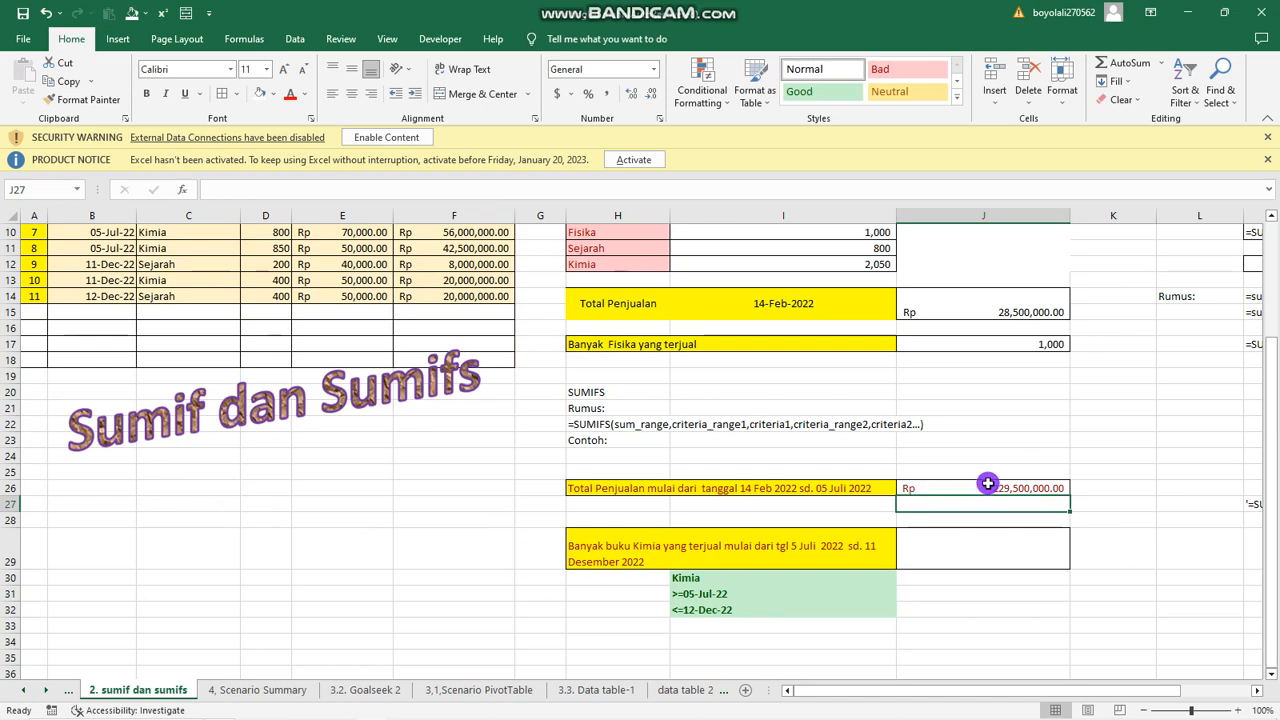
scroll(955, 539, "down", 3)
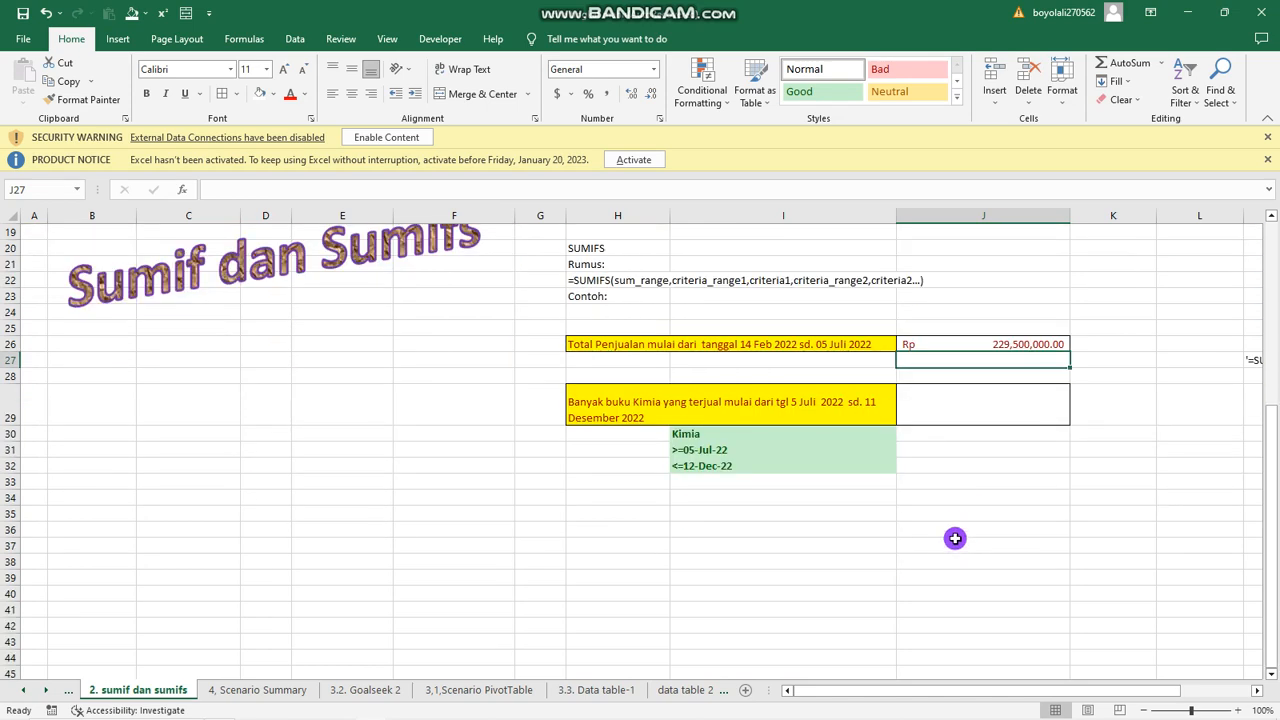
scroll(955, 539, "up", 2)
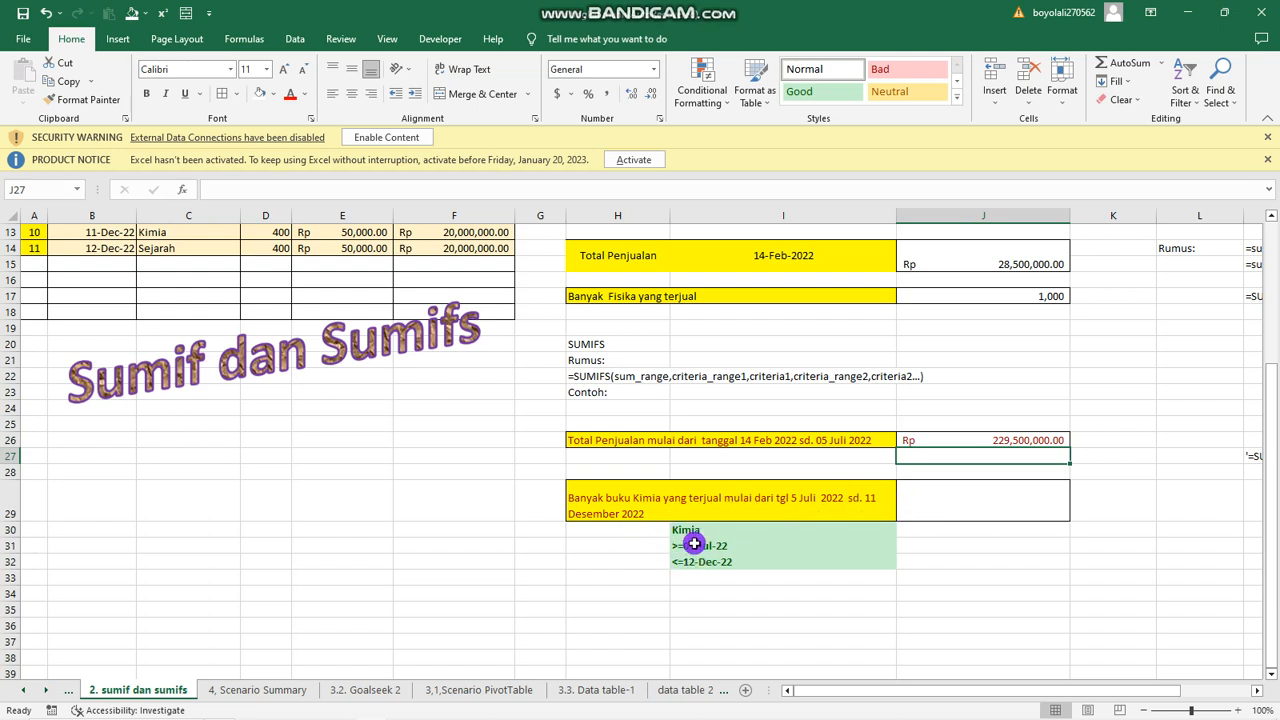
left_click(1003, 438)
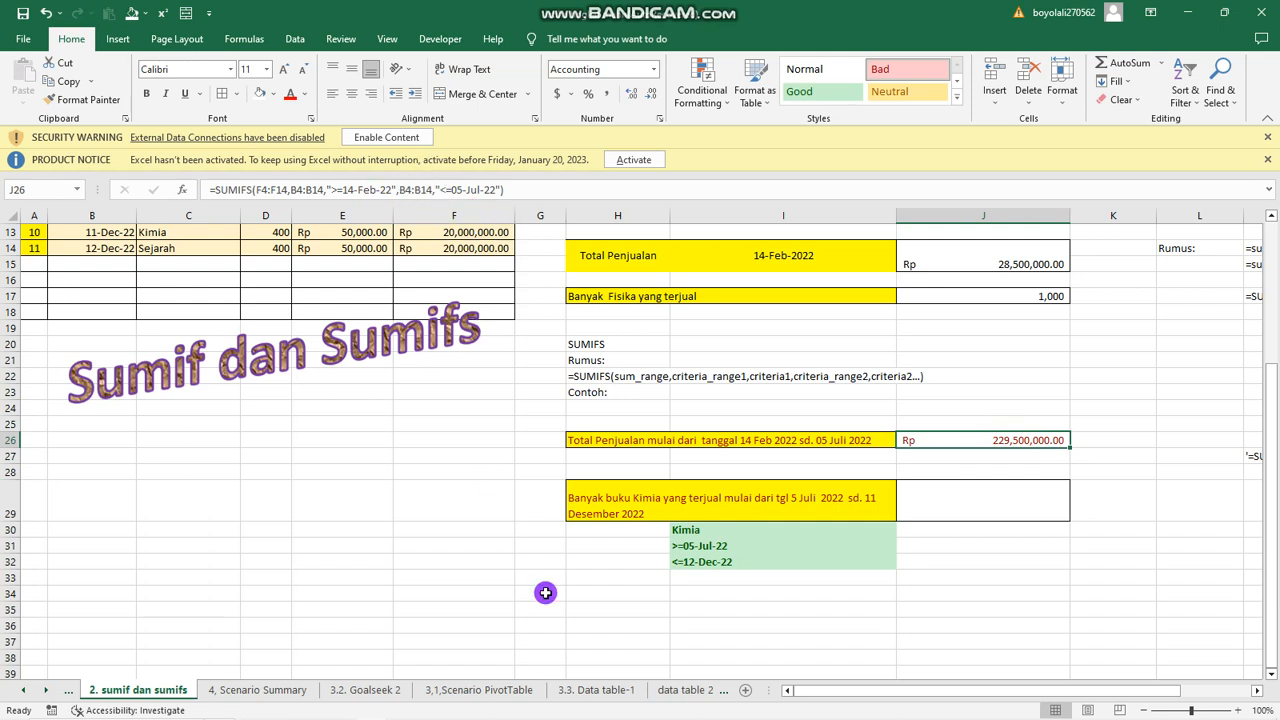
left_click(718, 608)
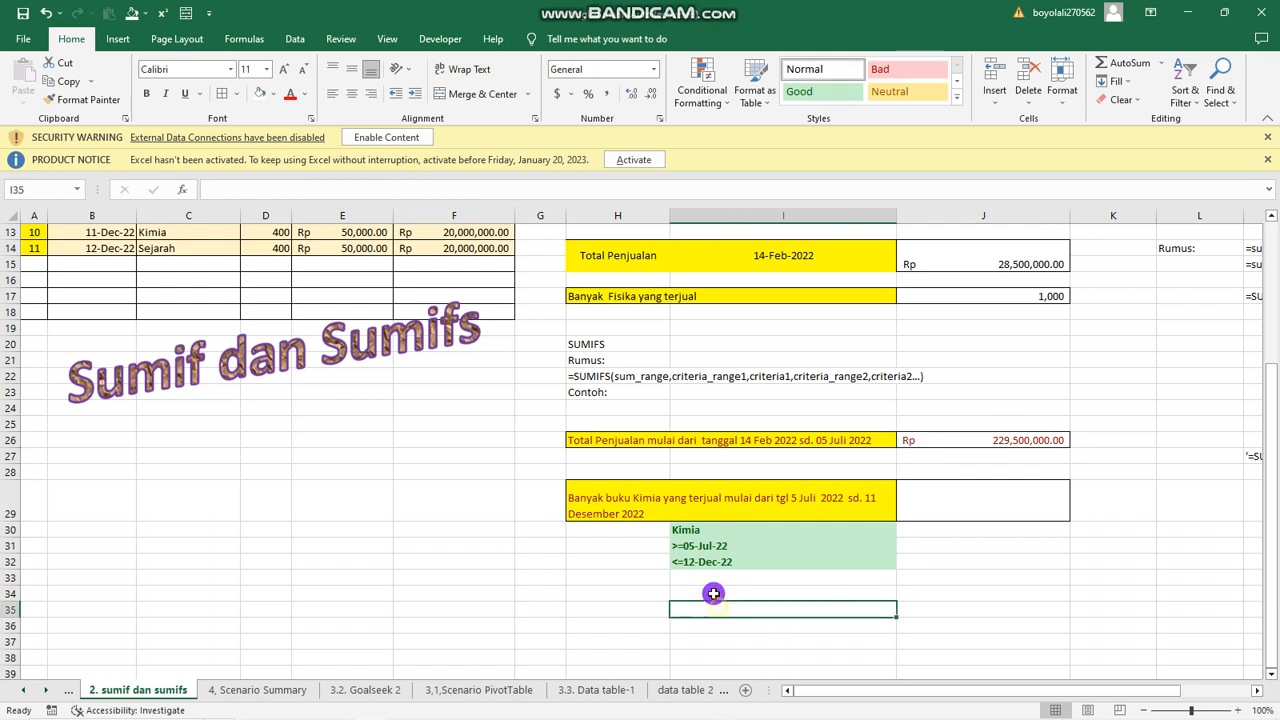
left_click(703, 529)
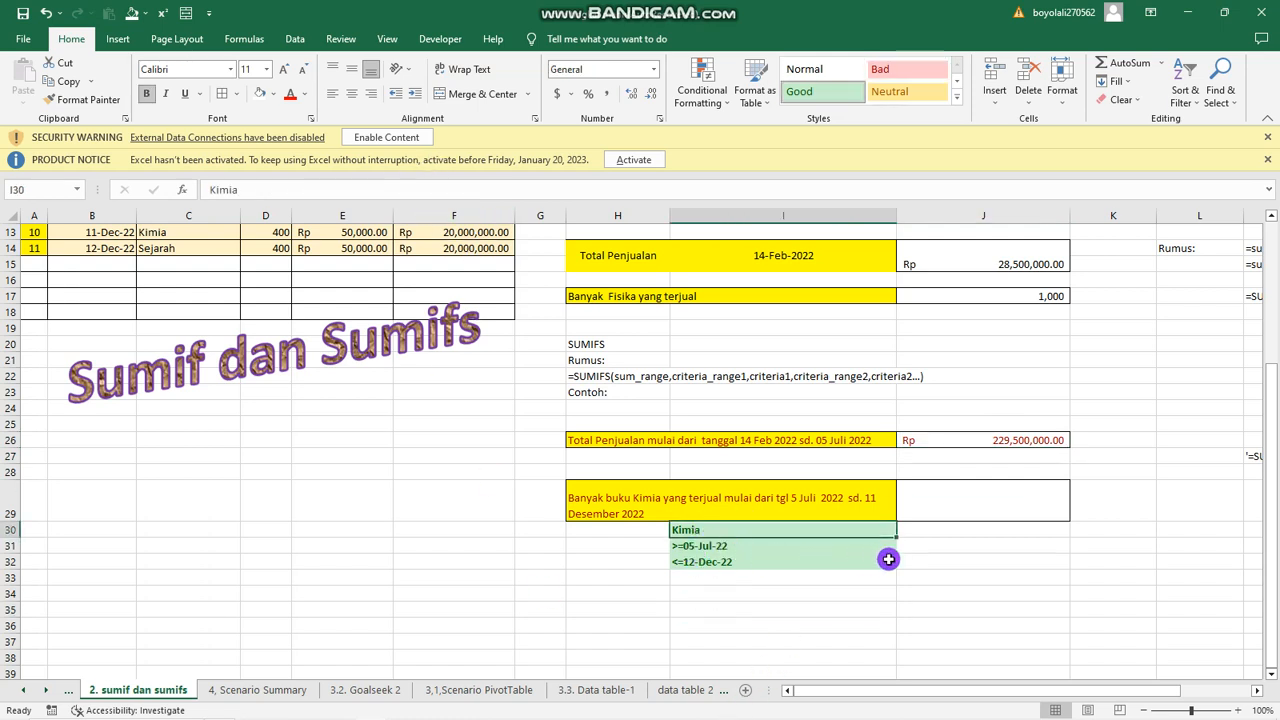
Start a SUMIFS formula in cell J29 with the Banyak values D4:D14 as the sum range.
left_click(959, 505)
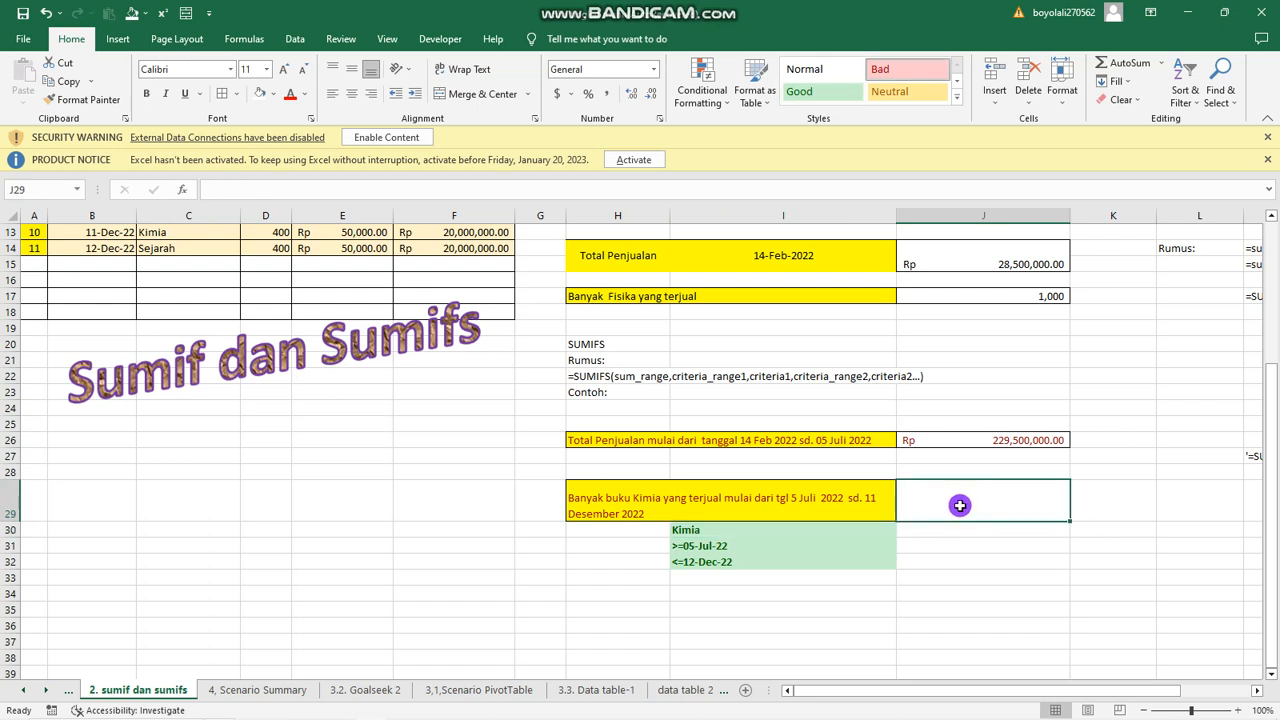
type("=")
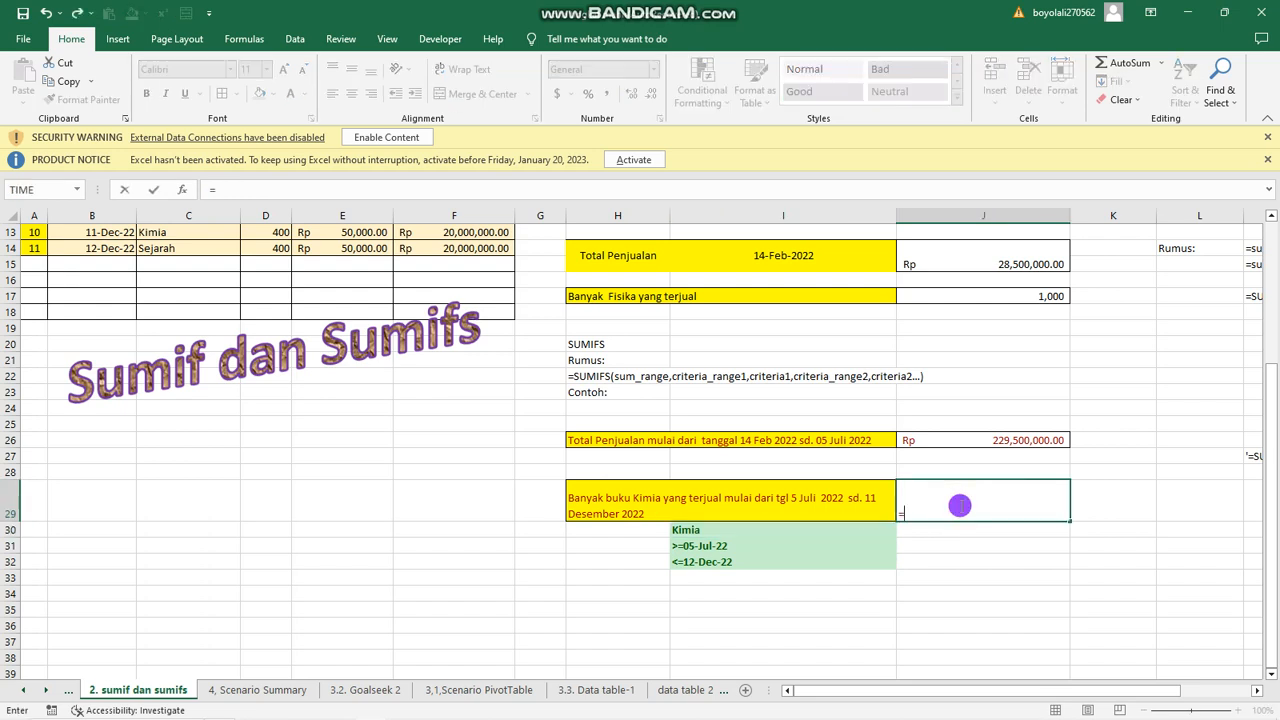
type("s")
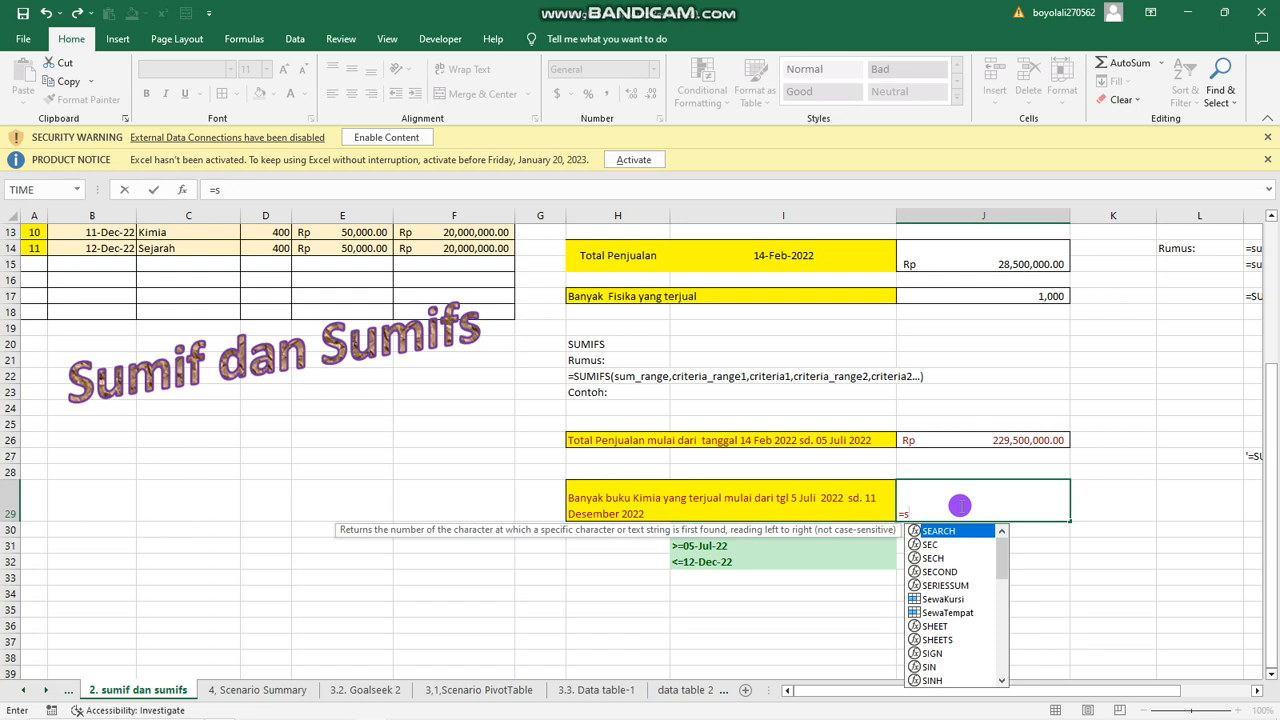
type("um")
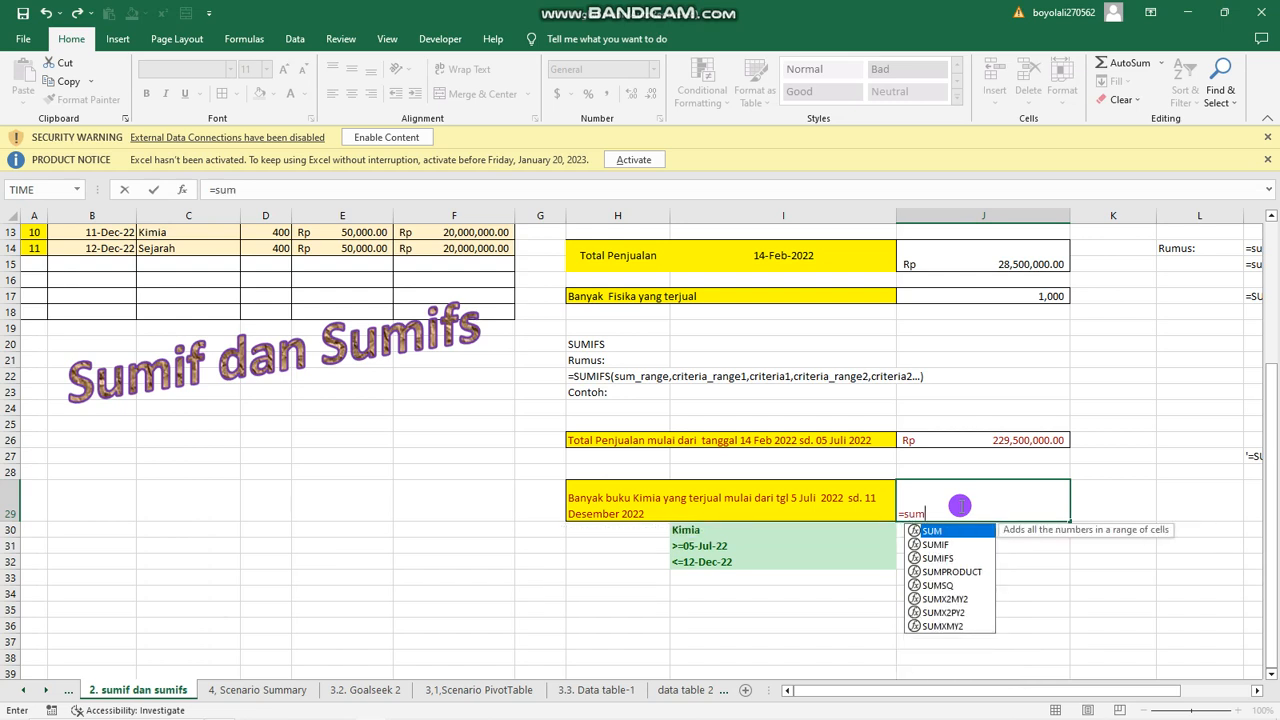
type("ifs")
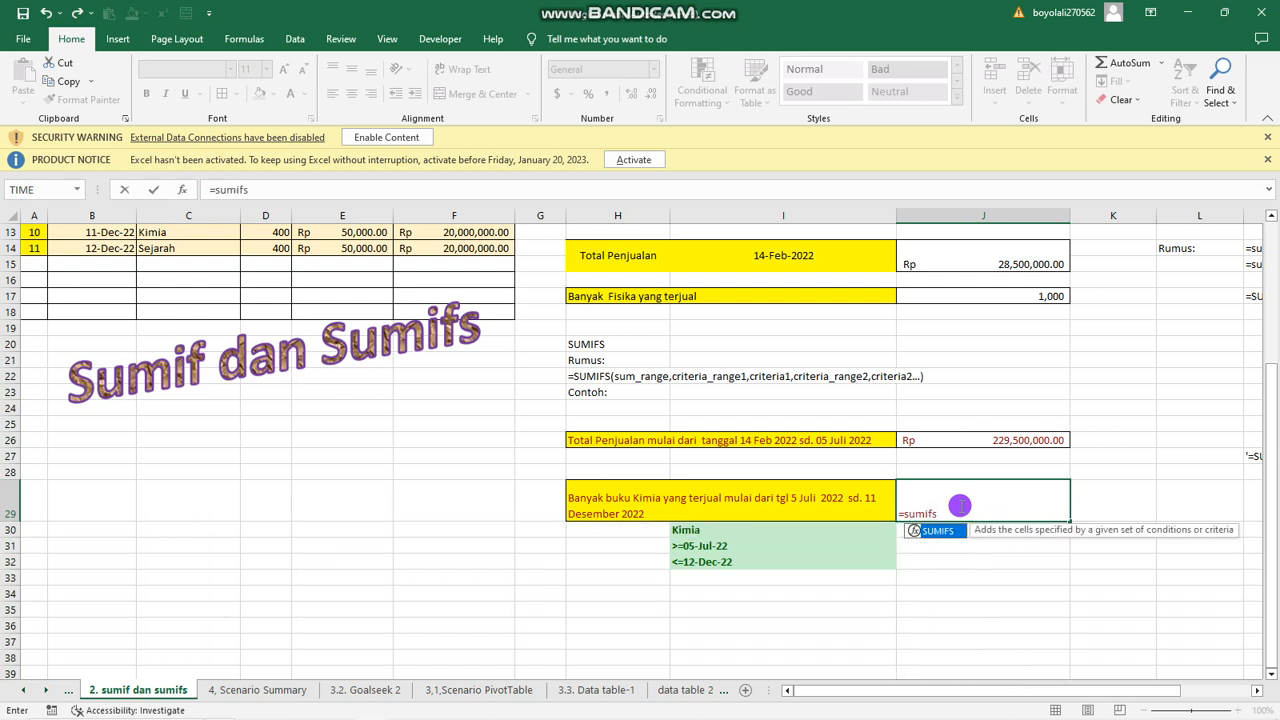
type("(")
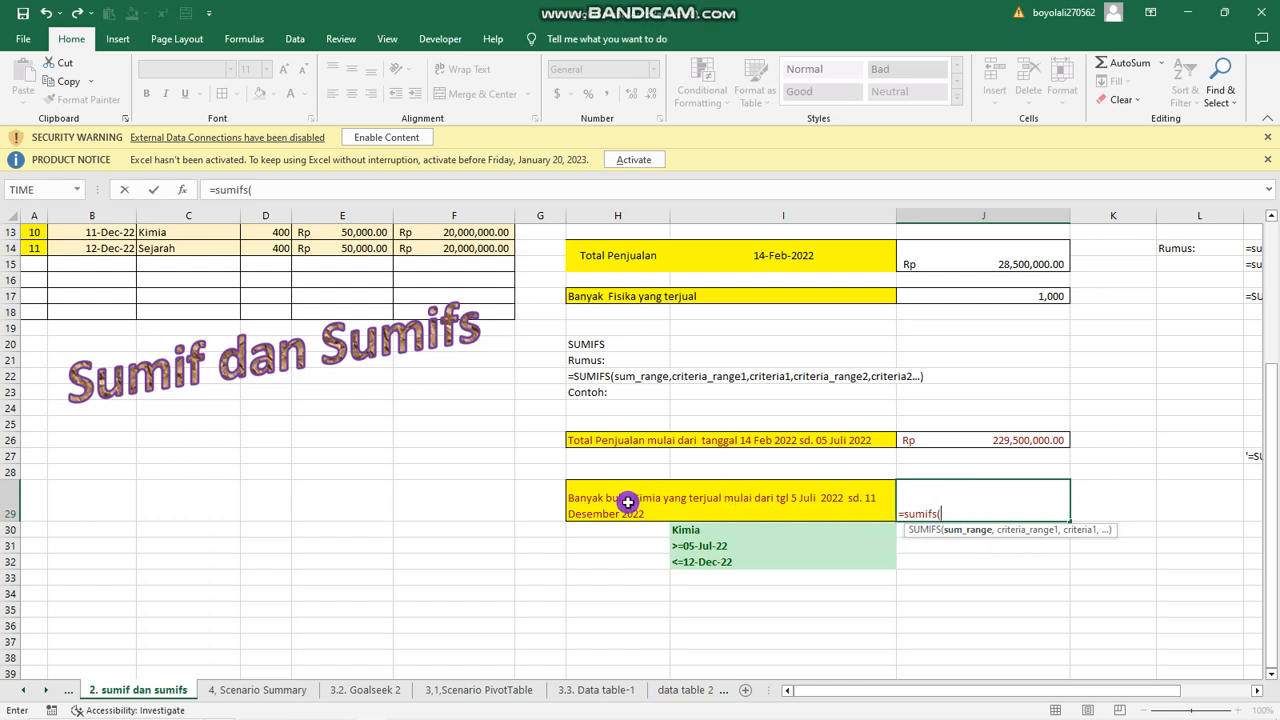
scroll(630, 490, "up", 4)
left_click_drag(268, 282, 269, 434)
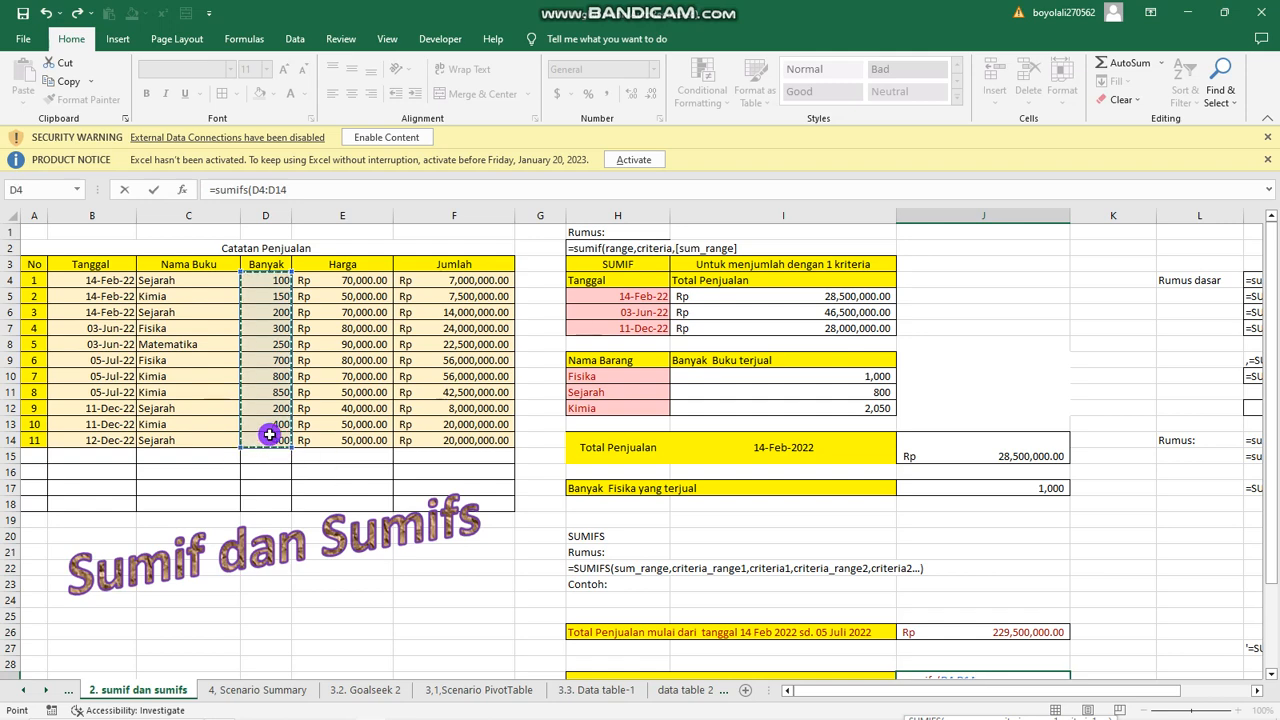
type(",")
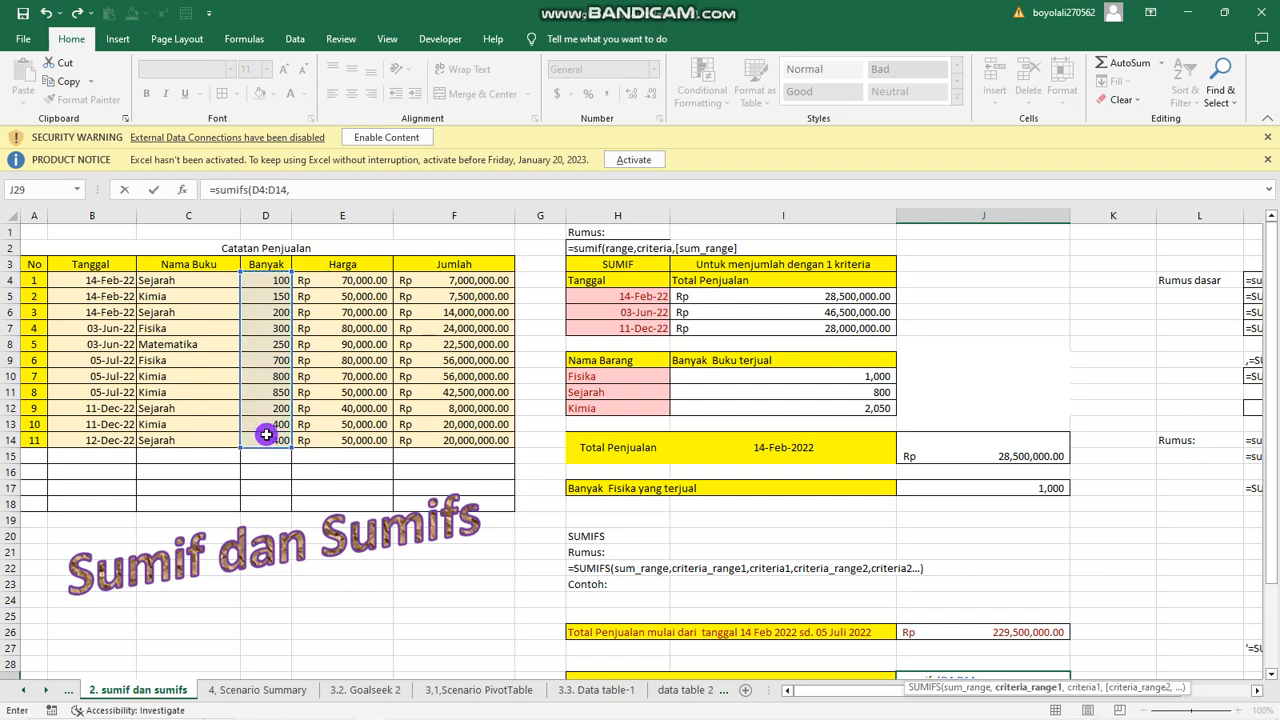
Add C4:C14 as the first criteria range of the J29 formula, with cell I30 as its criterion.
scroll(267, 434, "down", 3)
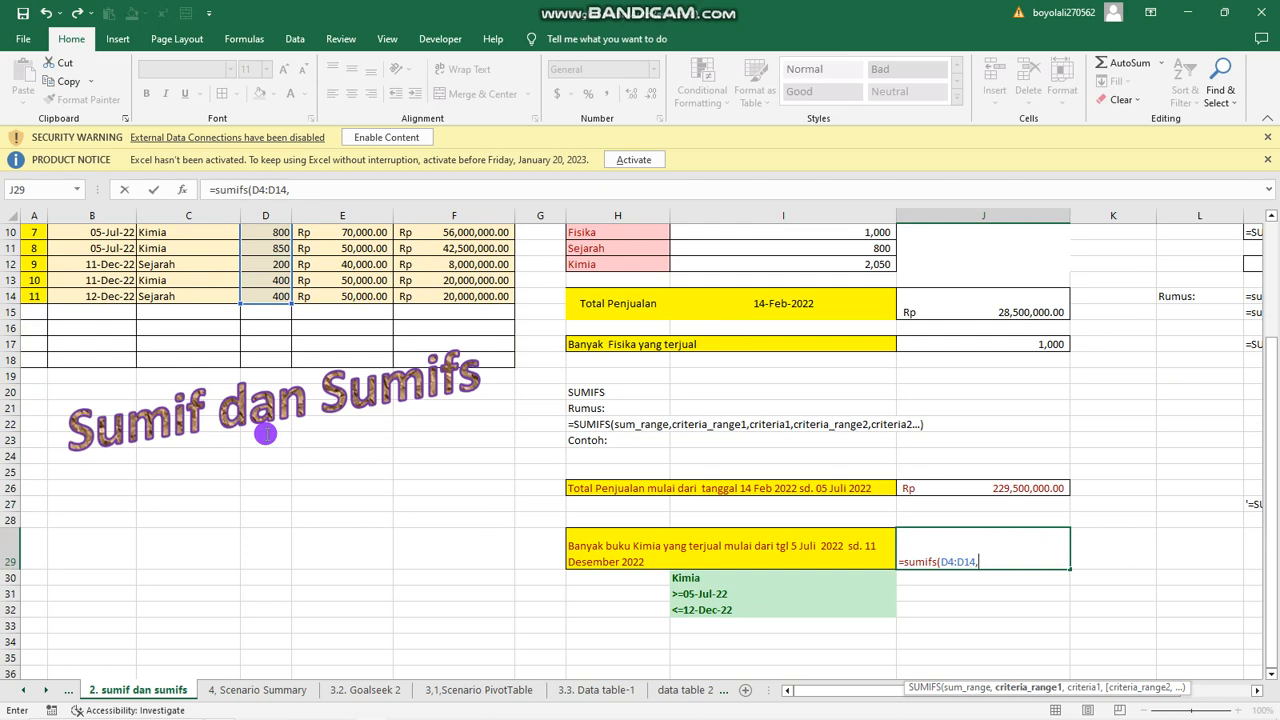
scroll(265, 434, "up", 3)
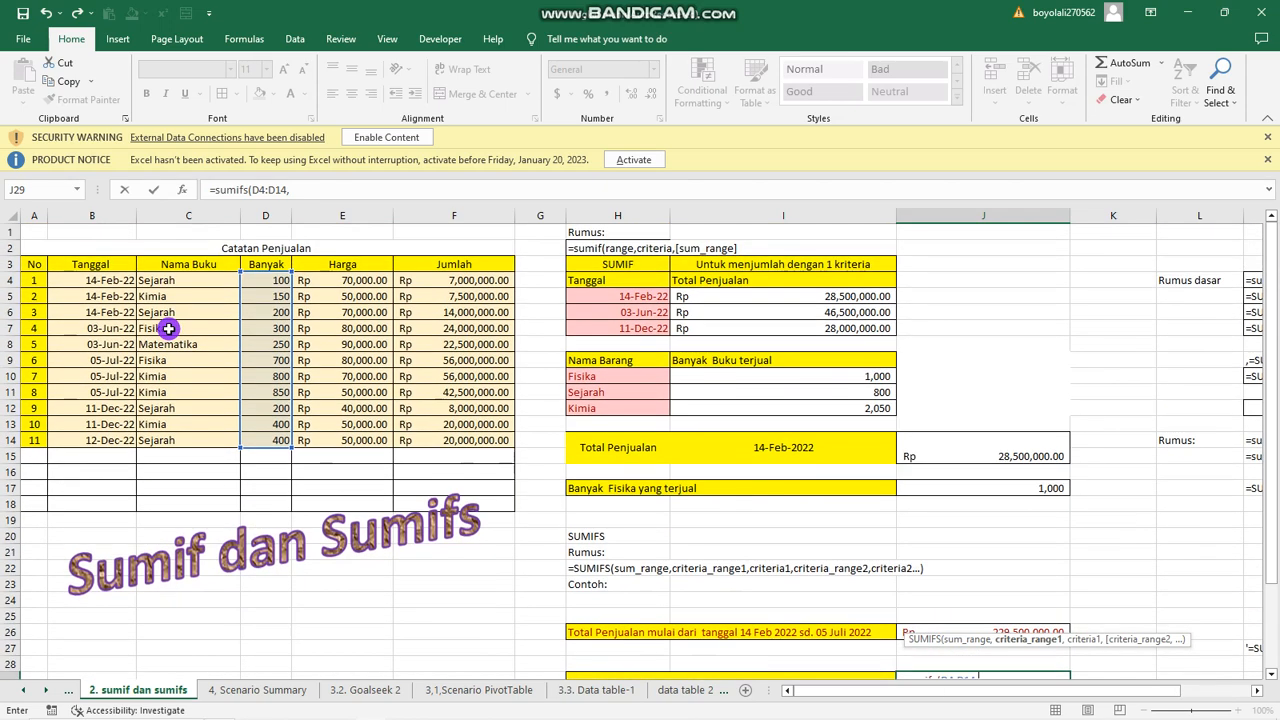
left_click_drag(180, 280, 168, 436)
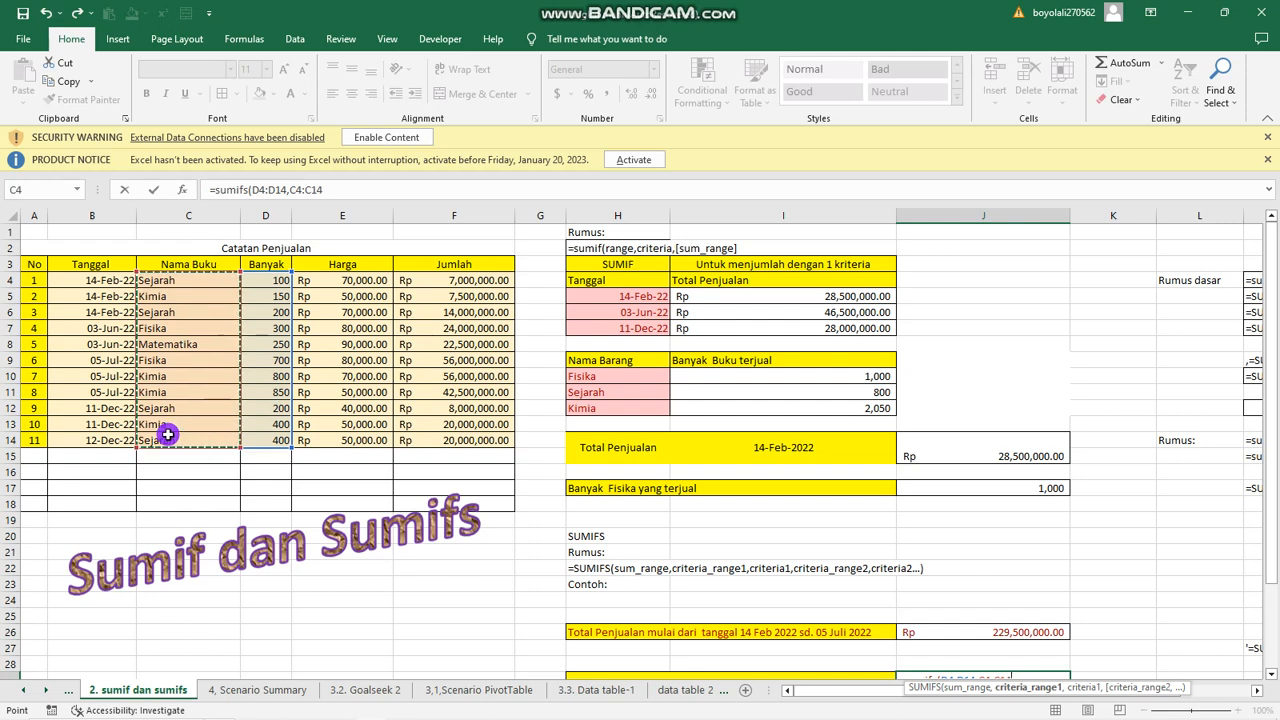
type(",")
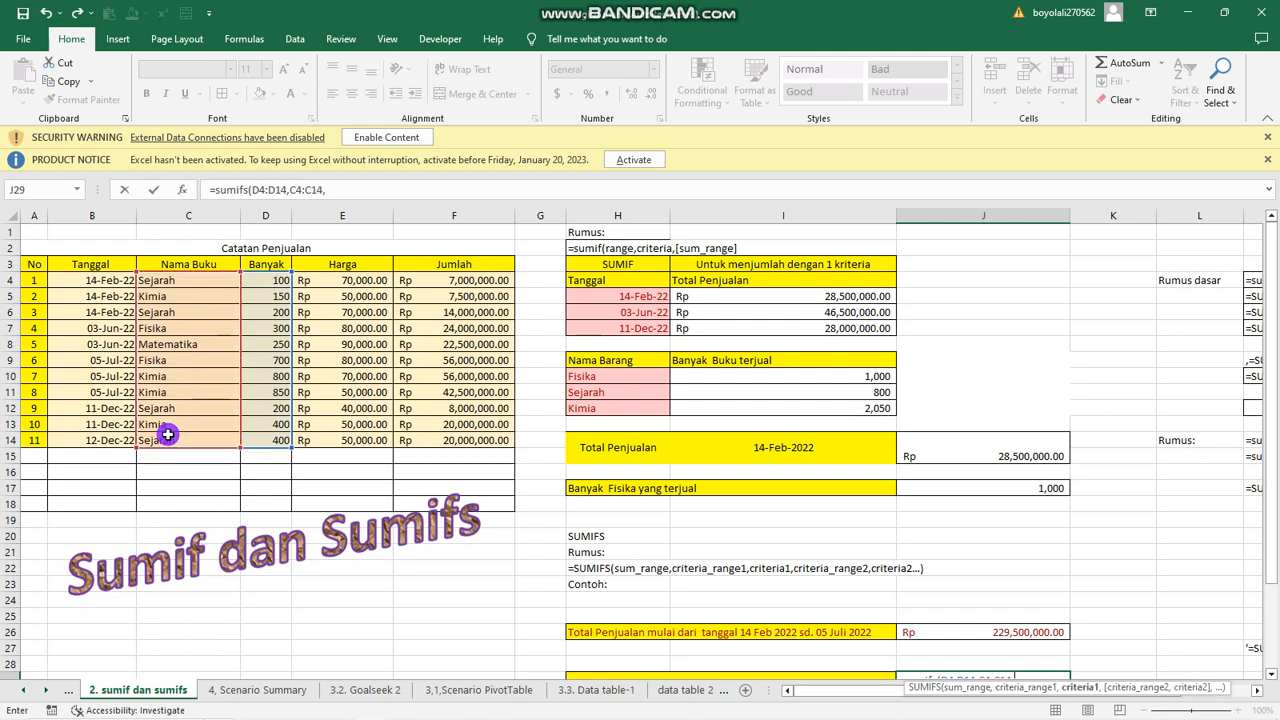
scroll(165, 434, "down", 3)
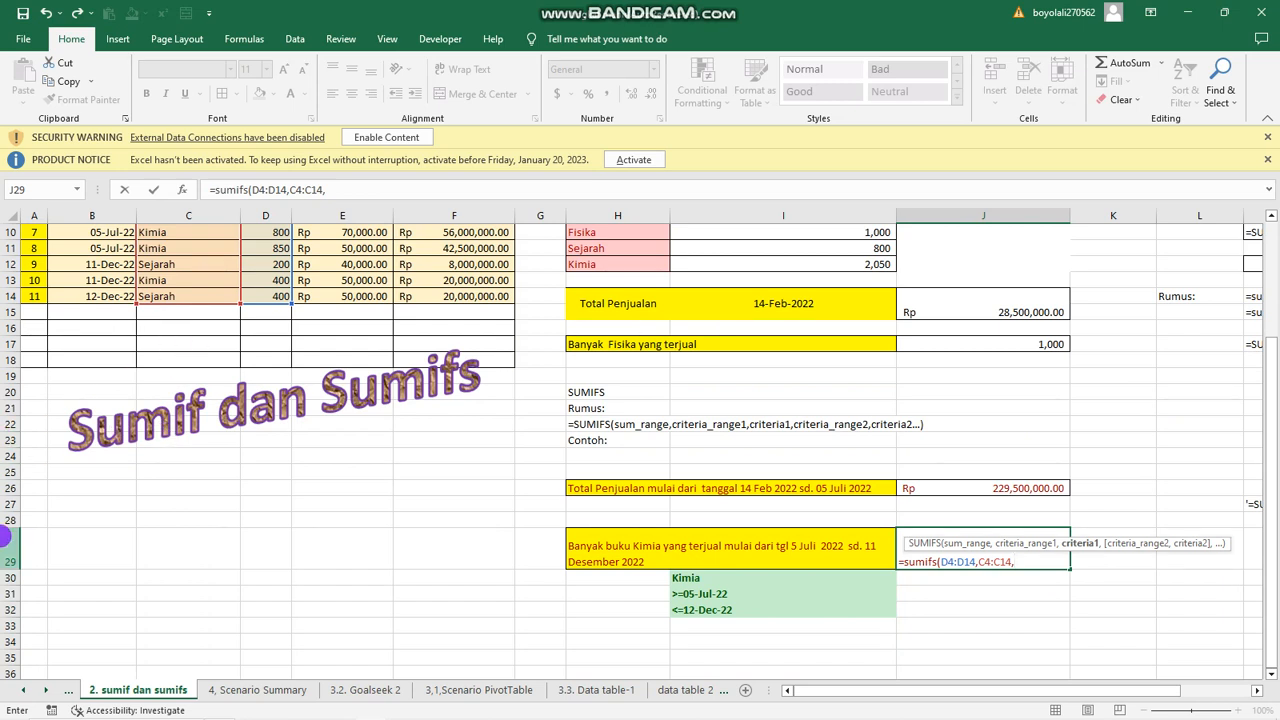
left_click(695, 581)
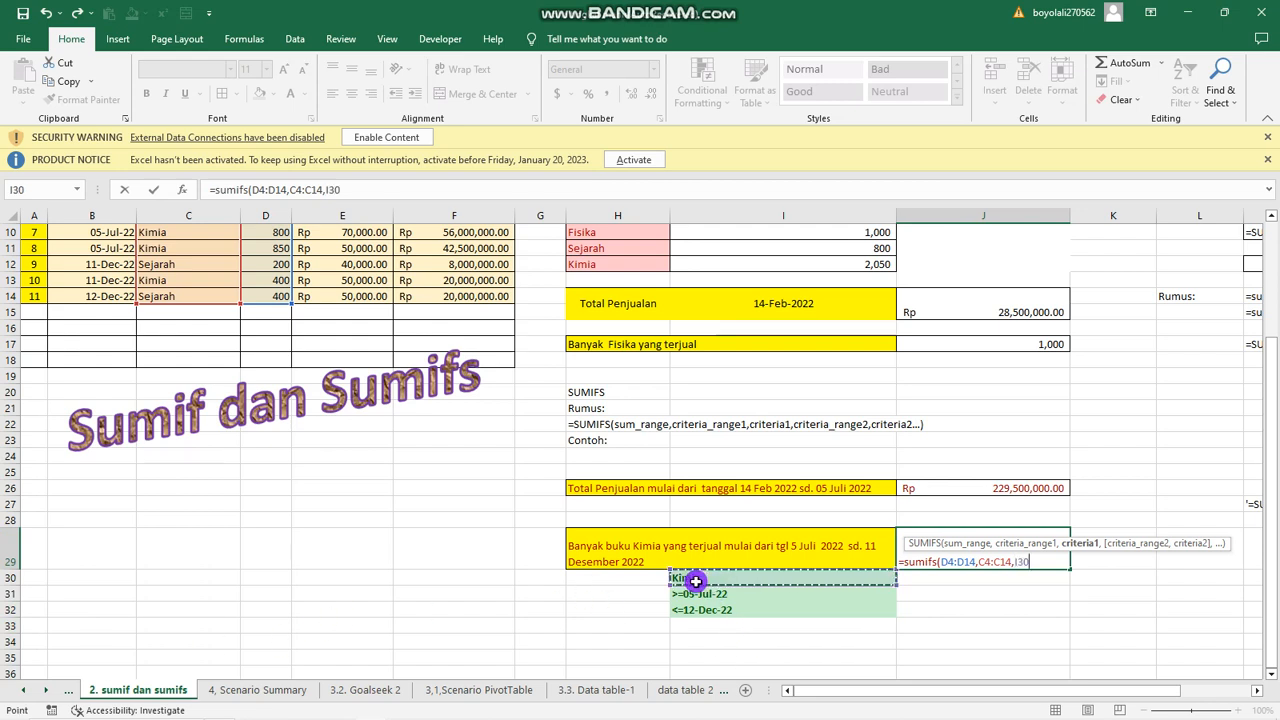
type(",")
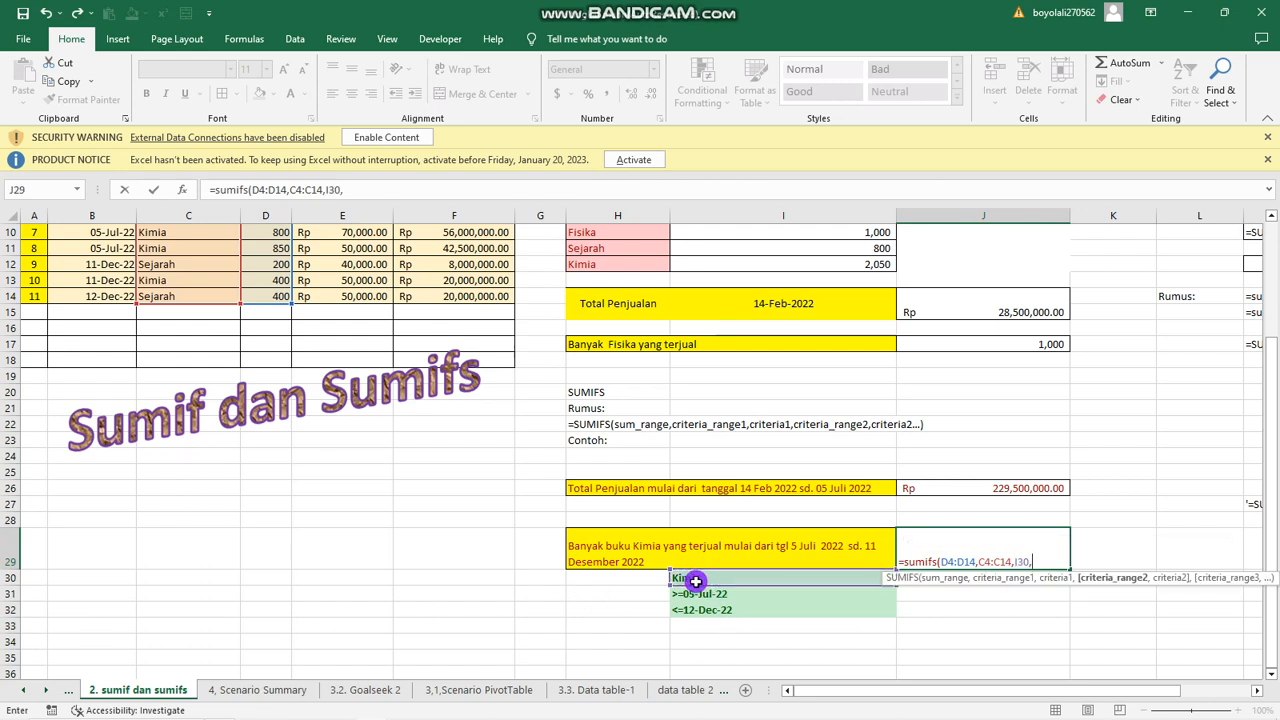
Add B4:B14 as the second criteria range of the J29 formula, with cell I31 as its criterion.
scroll(695, 581, "up", 3)
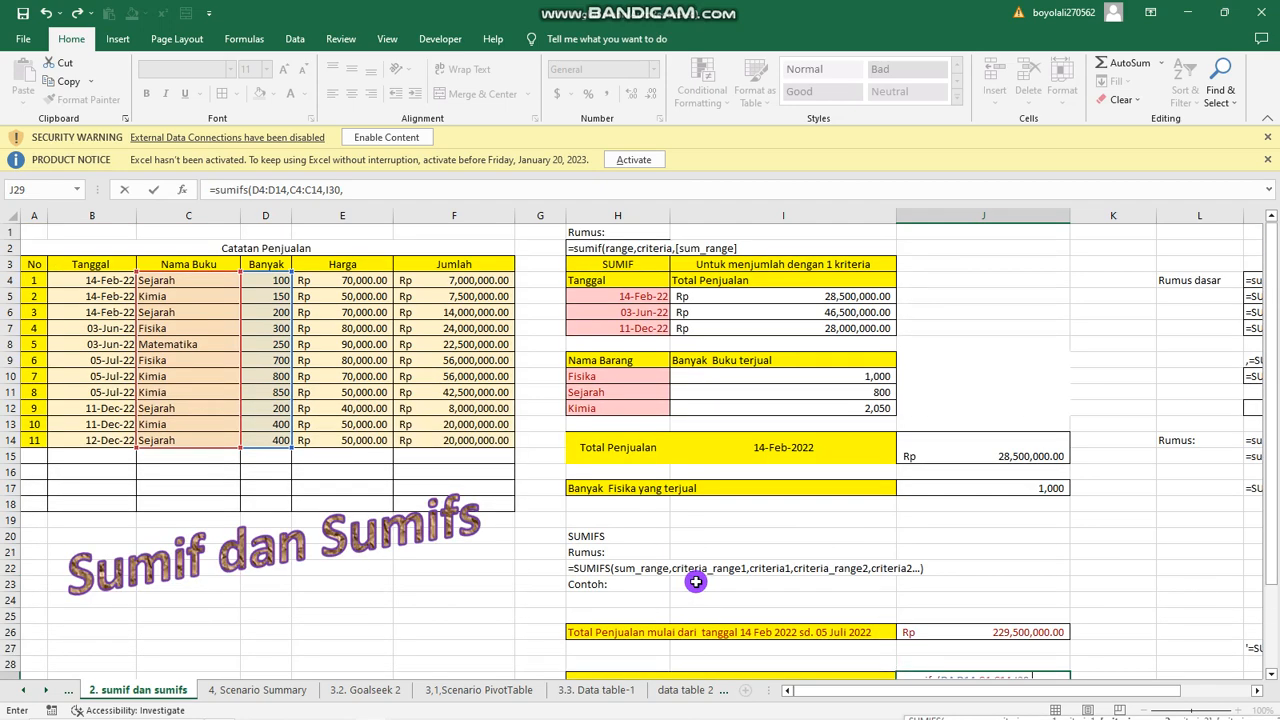
left_click_drag(104, 282, 80, 443)
type(",")
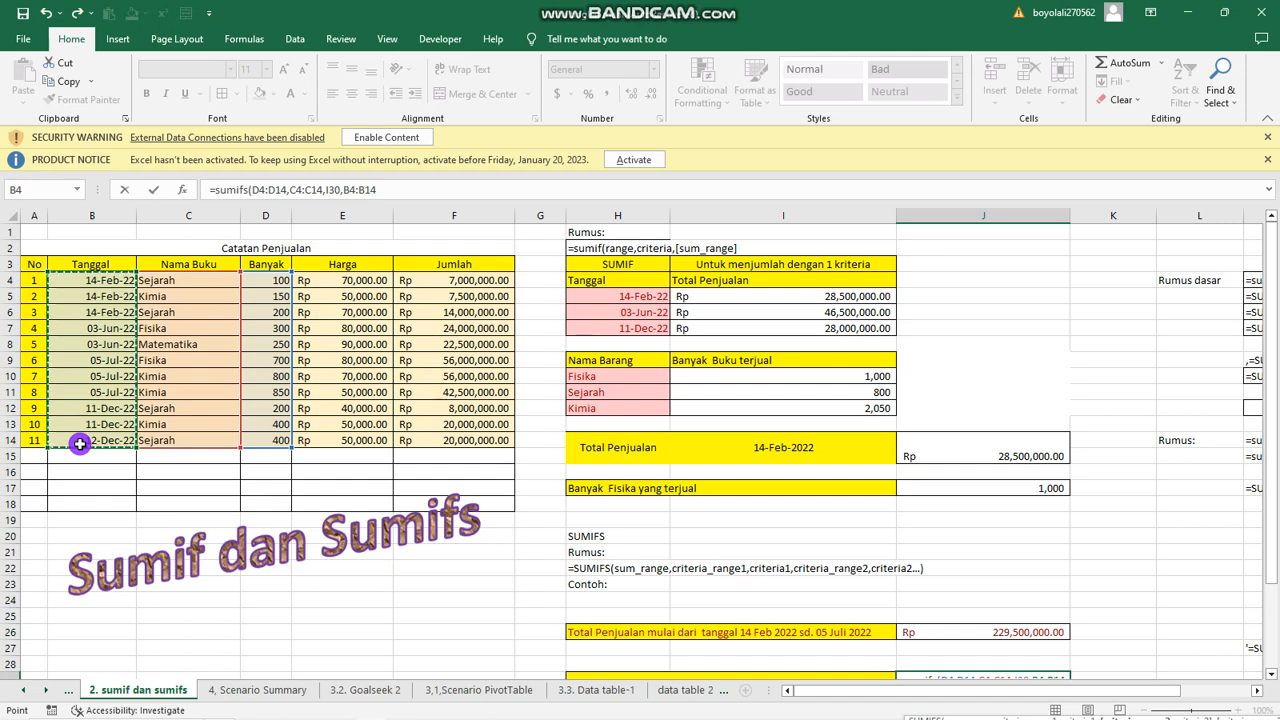
scroll(185, 438, "down", 3)
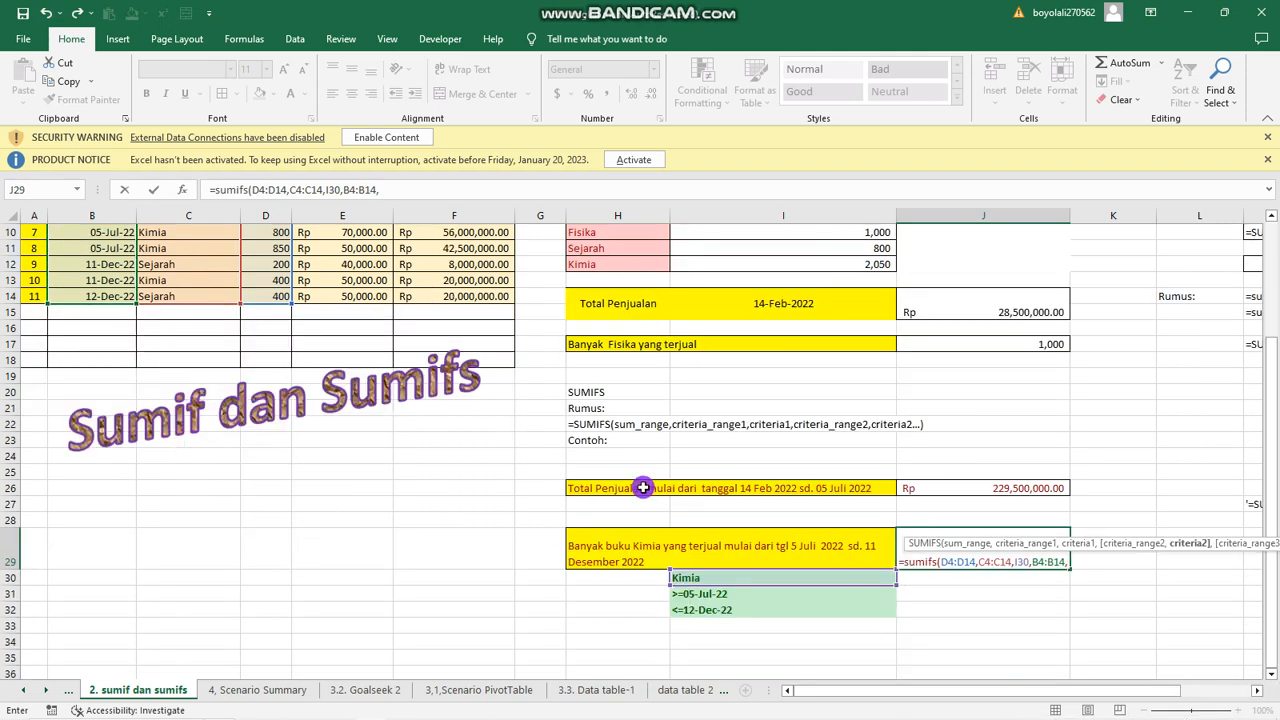
left_click(702, 594)
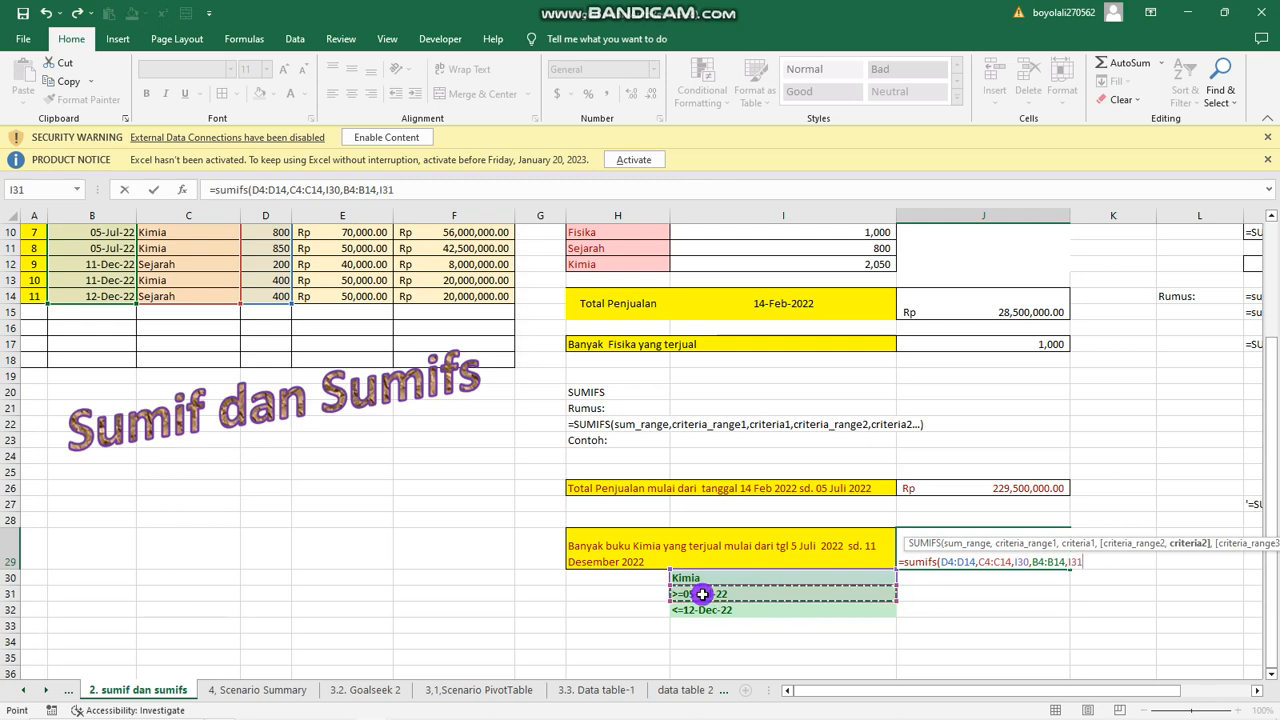
type(",")
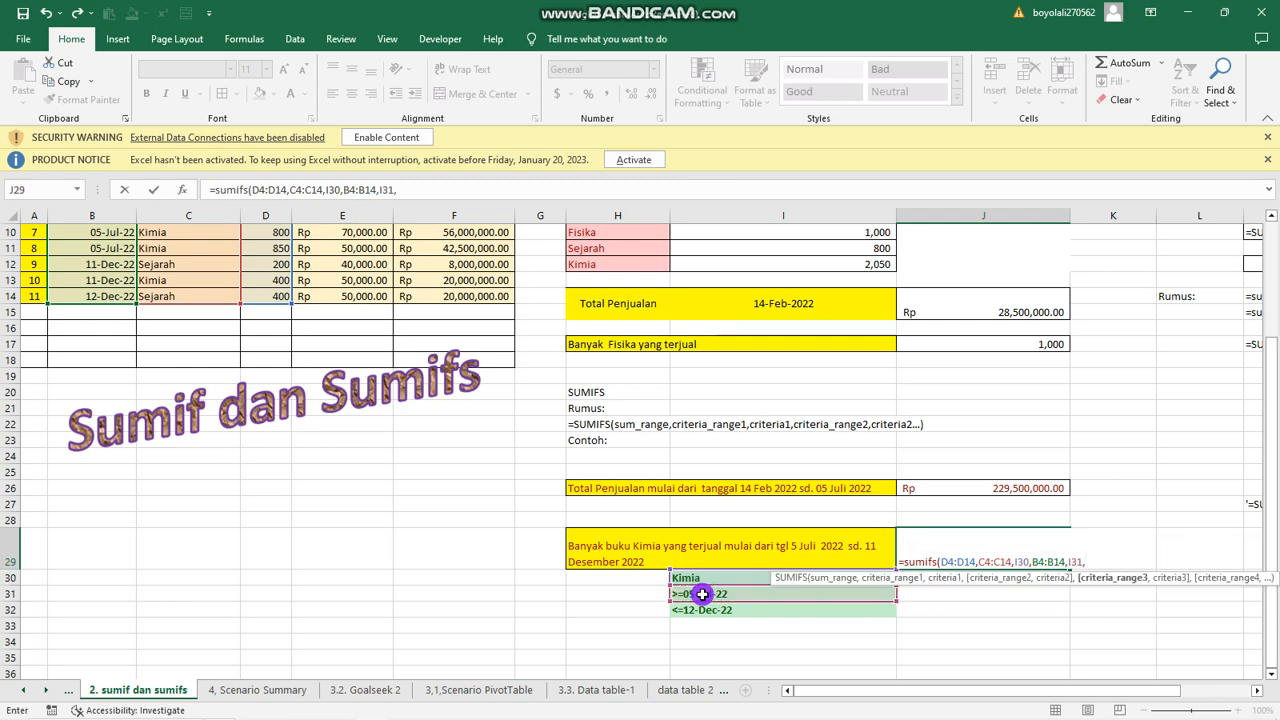
Complete the J29 SUMIFS formula with B4:B14 as third criteria range and cell I32 as its criterion.
scroll(264, 444, "up", 3)
left_click_drag(86, 280, 67, 443)
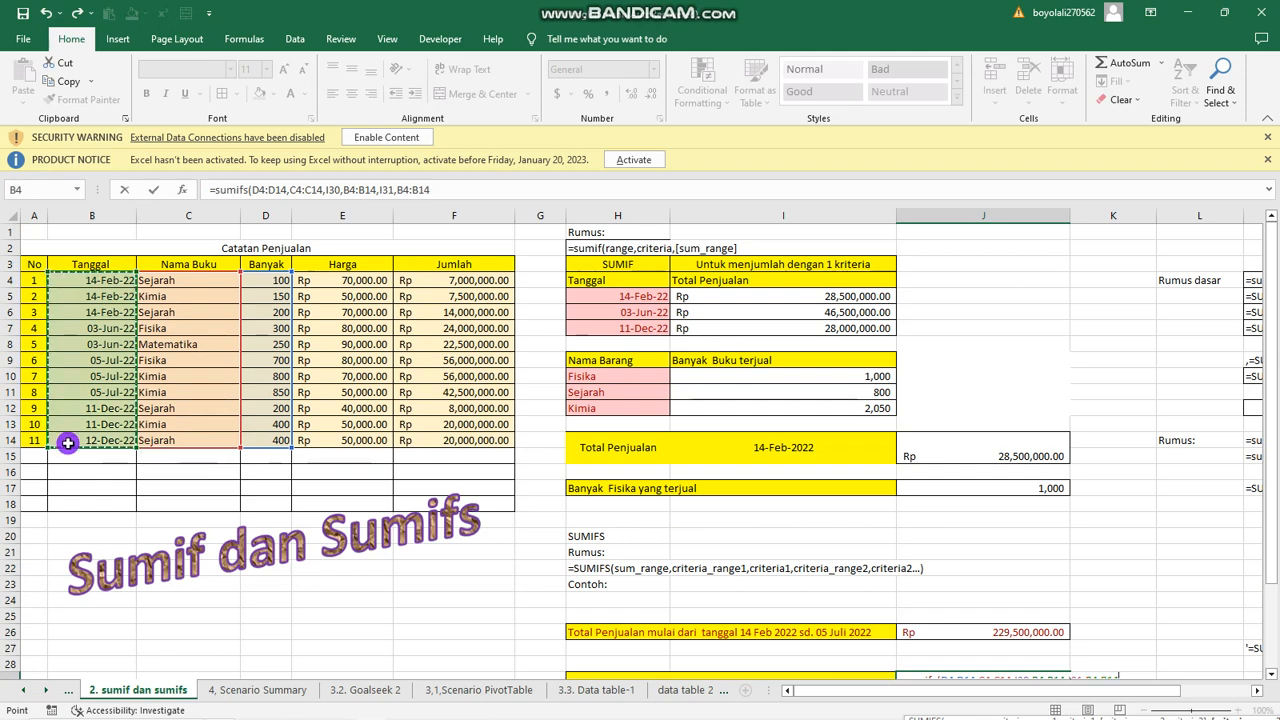
type(",")
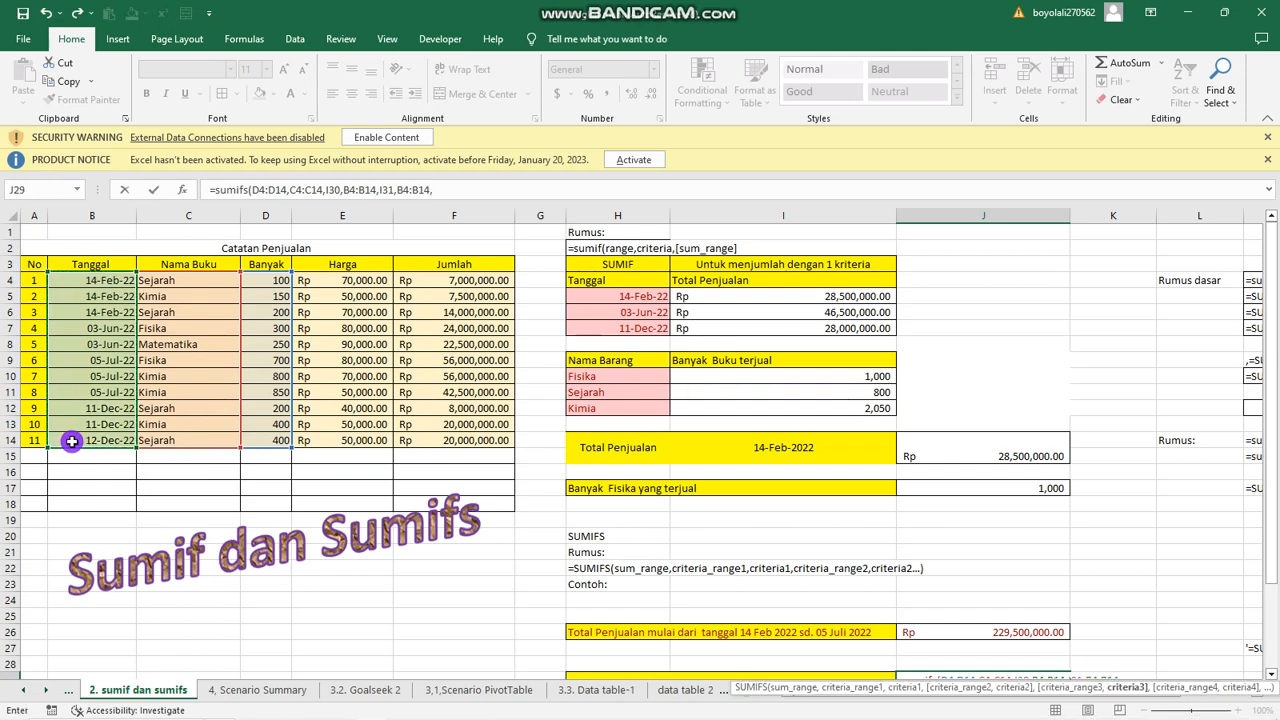
scroll(72, 441, "down", 4)
left_click(704, 564)
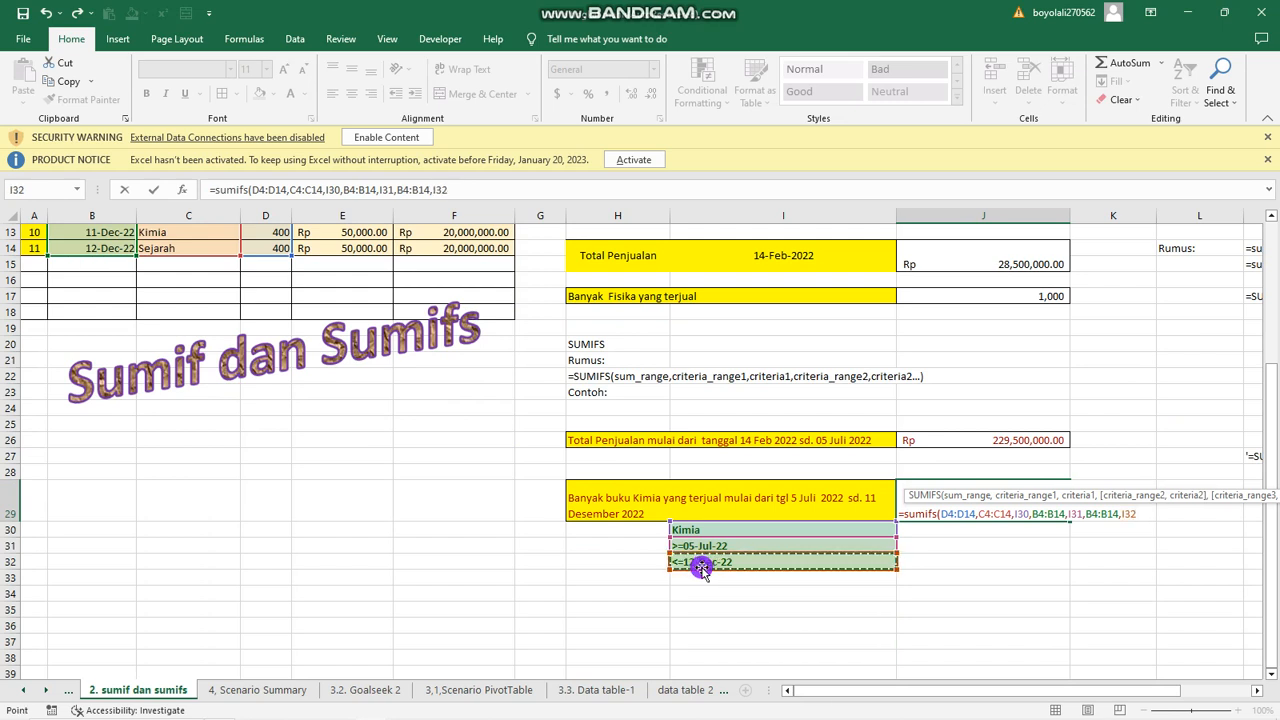
type(")")
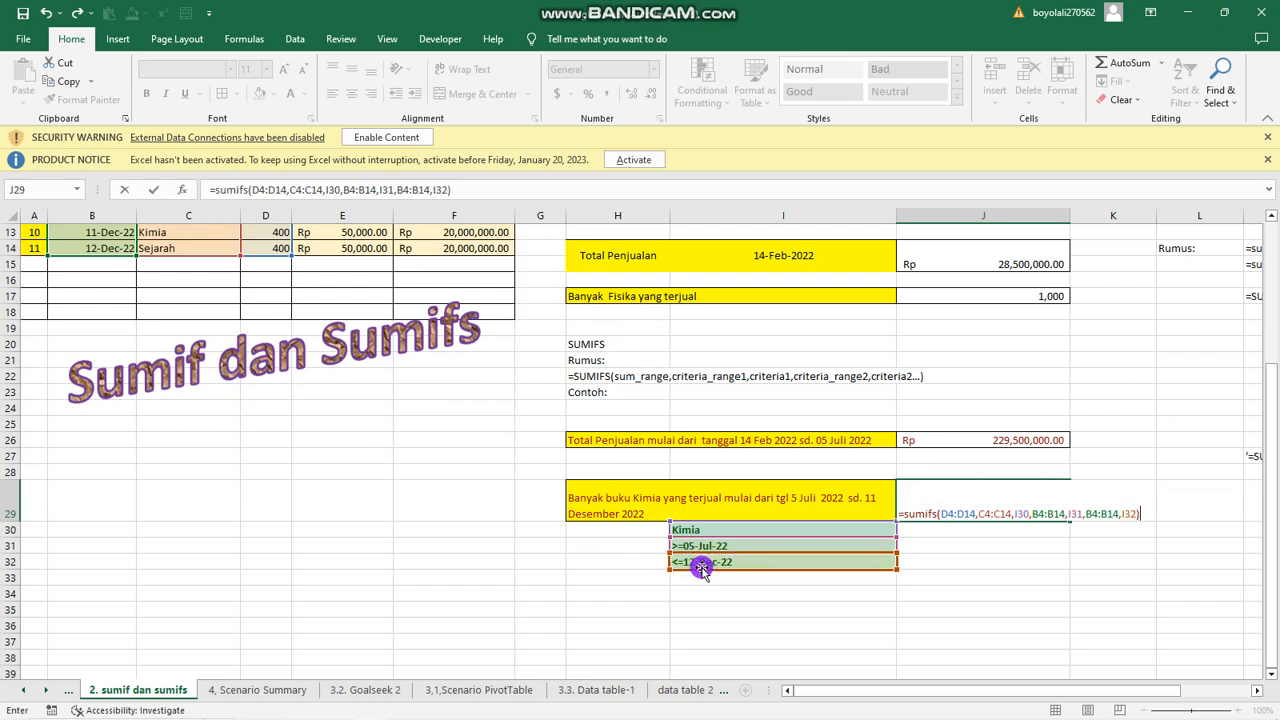
key("Return")
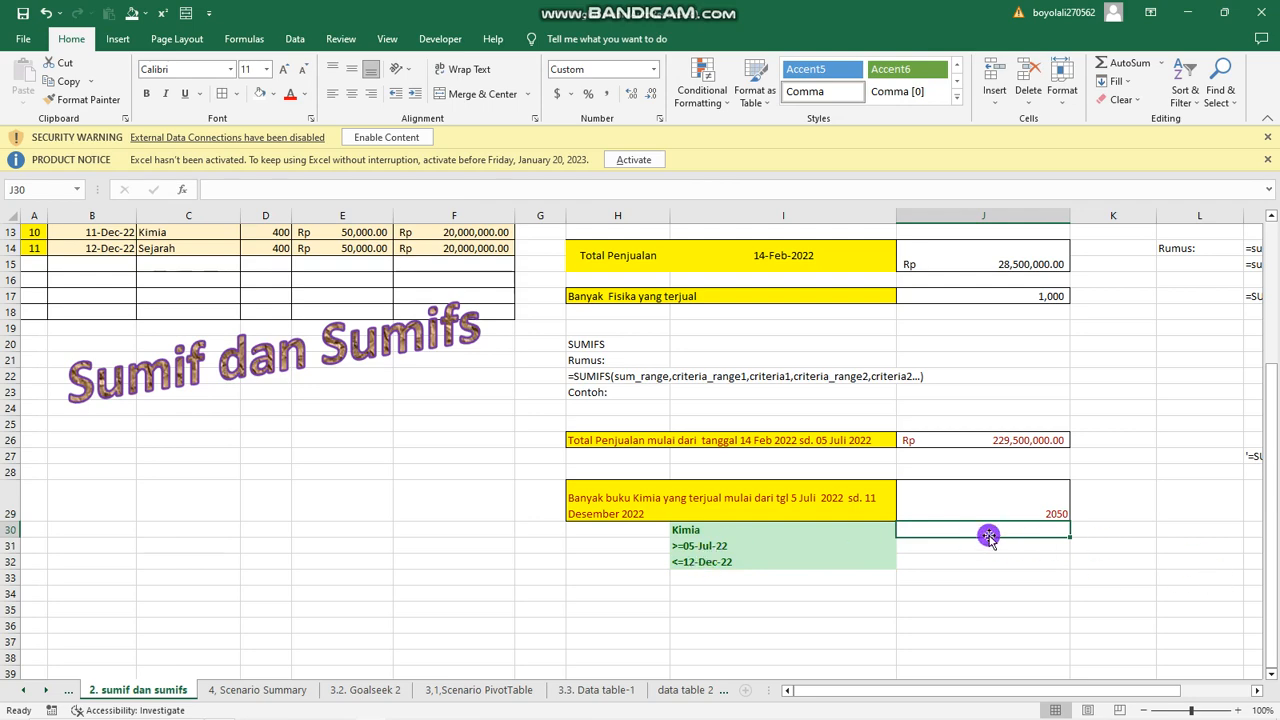
Apply the Comma number style to the Kimia books total in cell J29.
left_click(1039, 511)
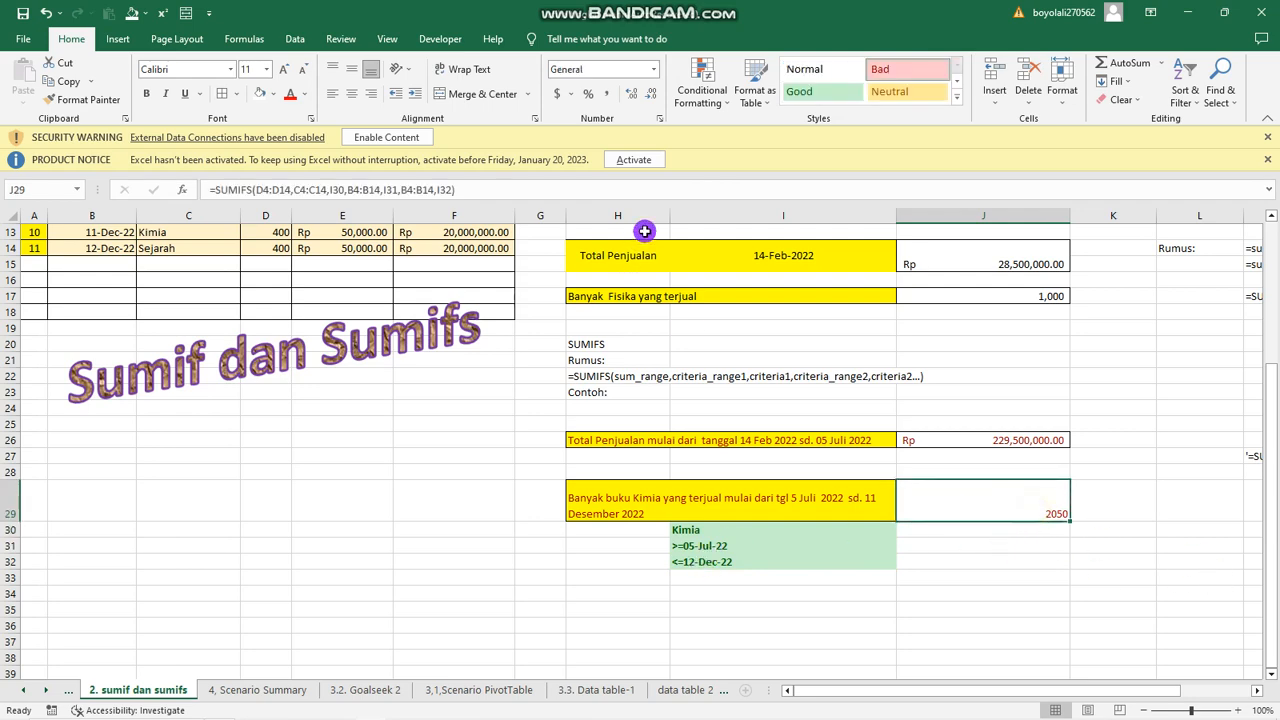
left_click(600, 94)
scroll(627, 379, "up", 4)
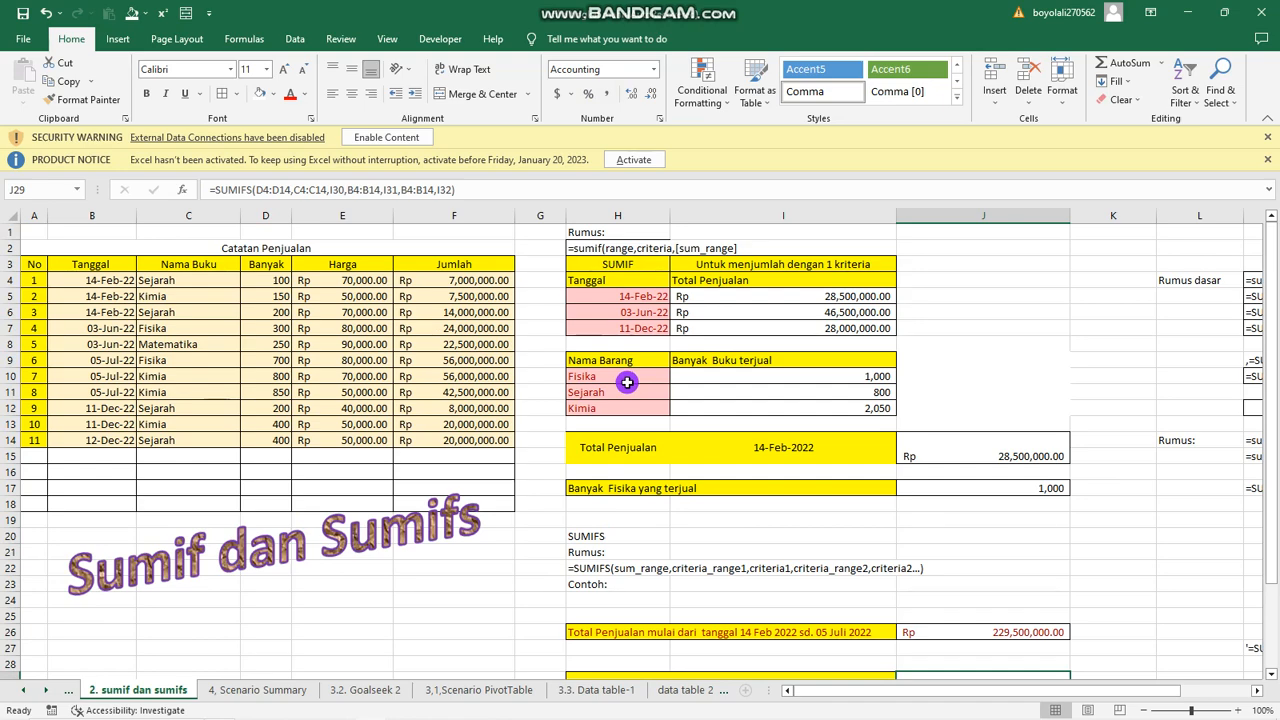
scroll(627, 382, "down", 1)
scroll(634, 414, "up", 1)
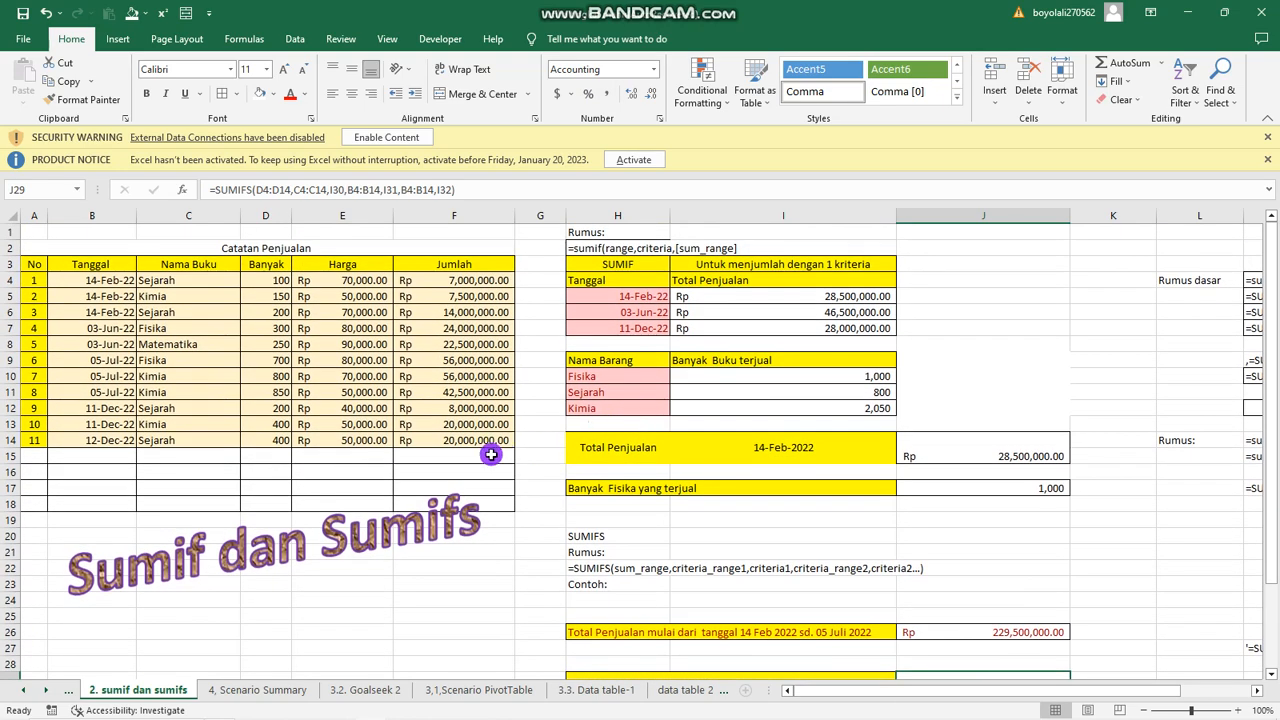